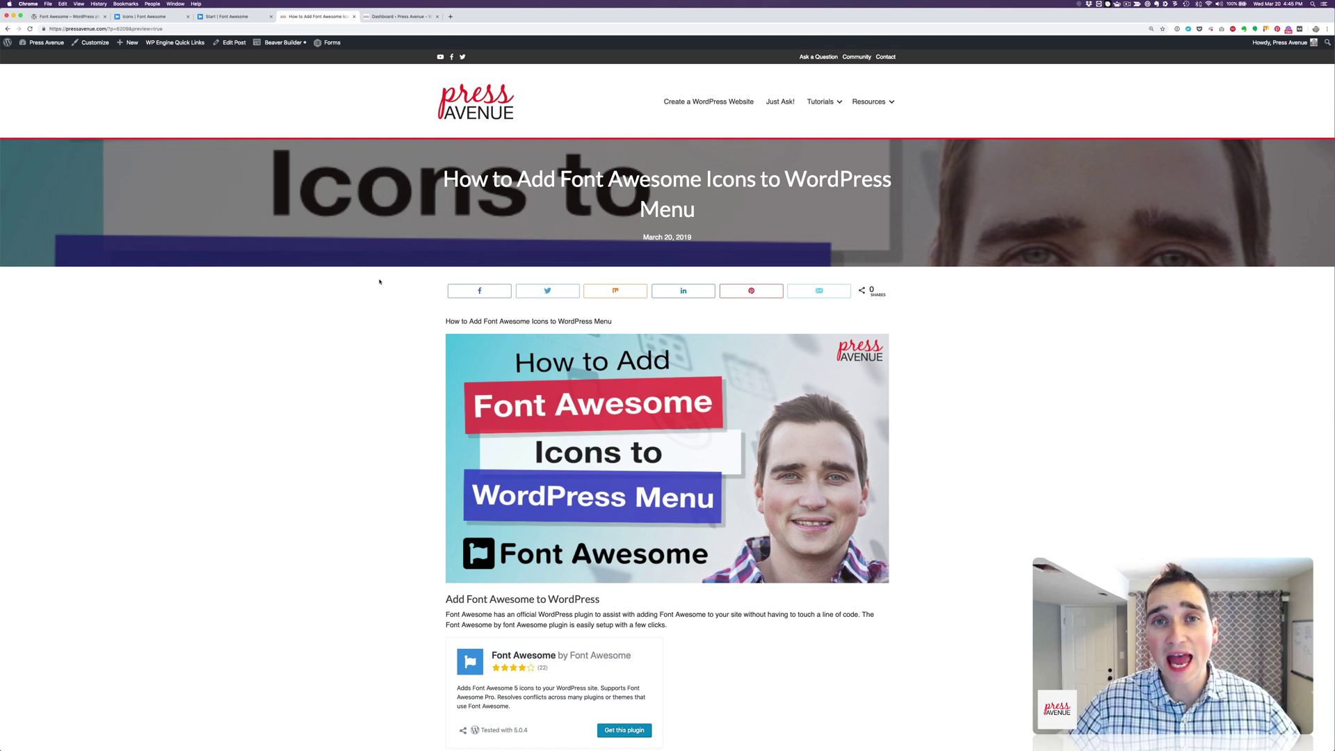
Scroll the article and highlight the CDN and local stylesheet lines in both code snippets.
{"action": "scroll", "coordinate": [379, 282], "scroll_direction": "down", "scroll_amount": 5}
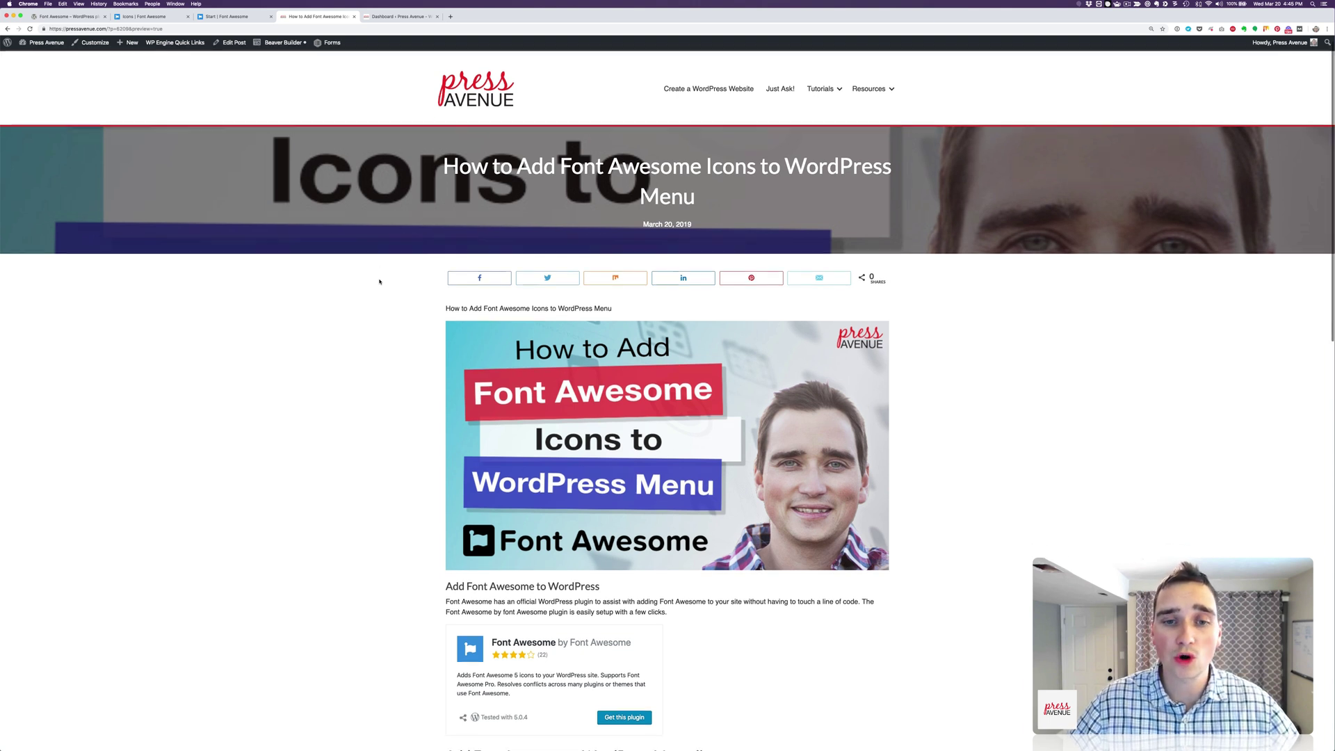
{"action": "scroll", "coordinate": [380, 282], "scroll_direction": "down", "scroll_amount": 8}
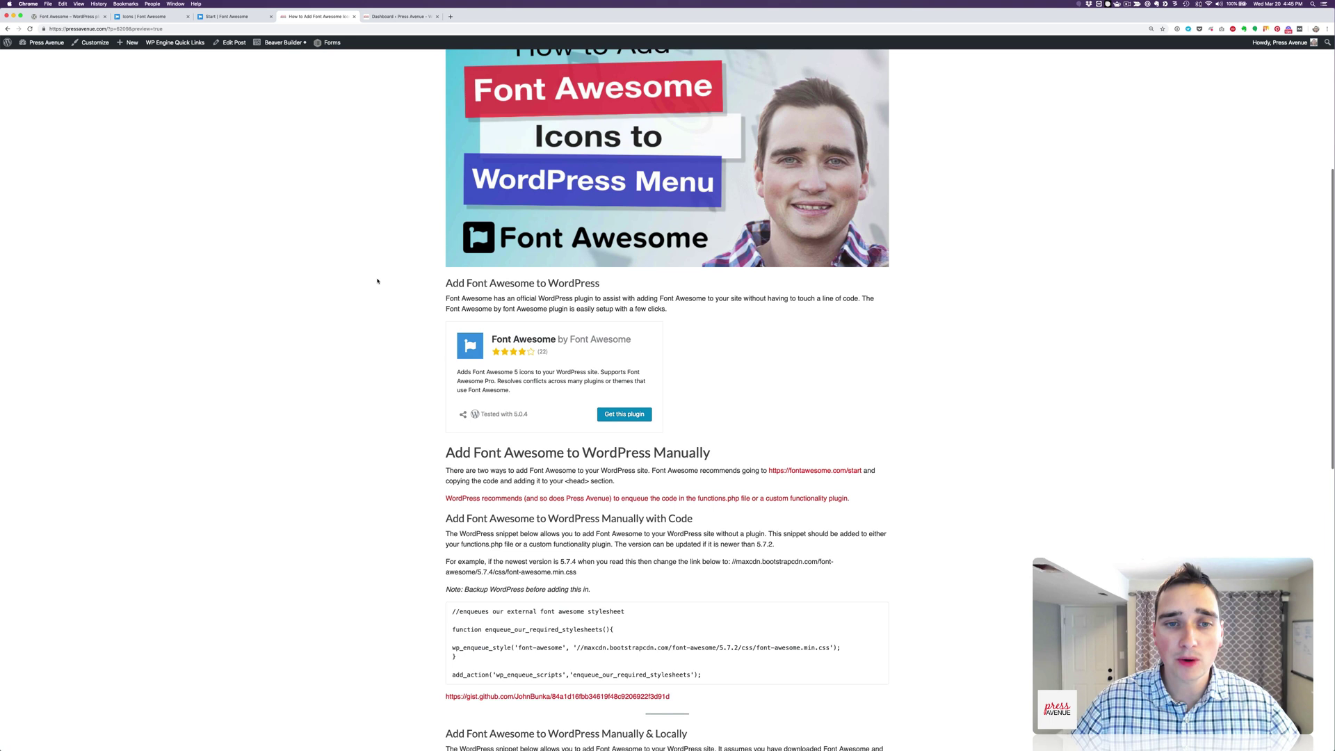
{"action": "scroll", "coordinate": [380, 281], "scroll_direction": "down", "scroll_amount": 1}
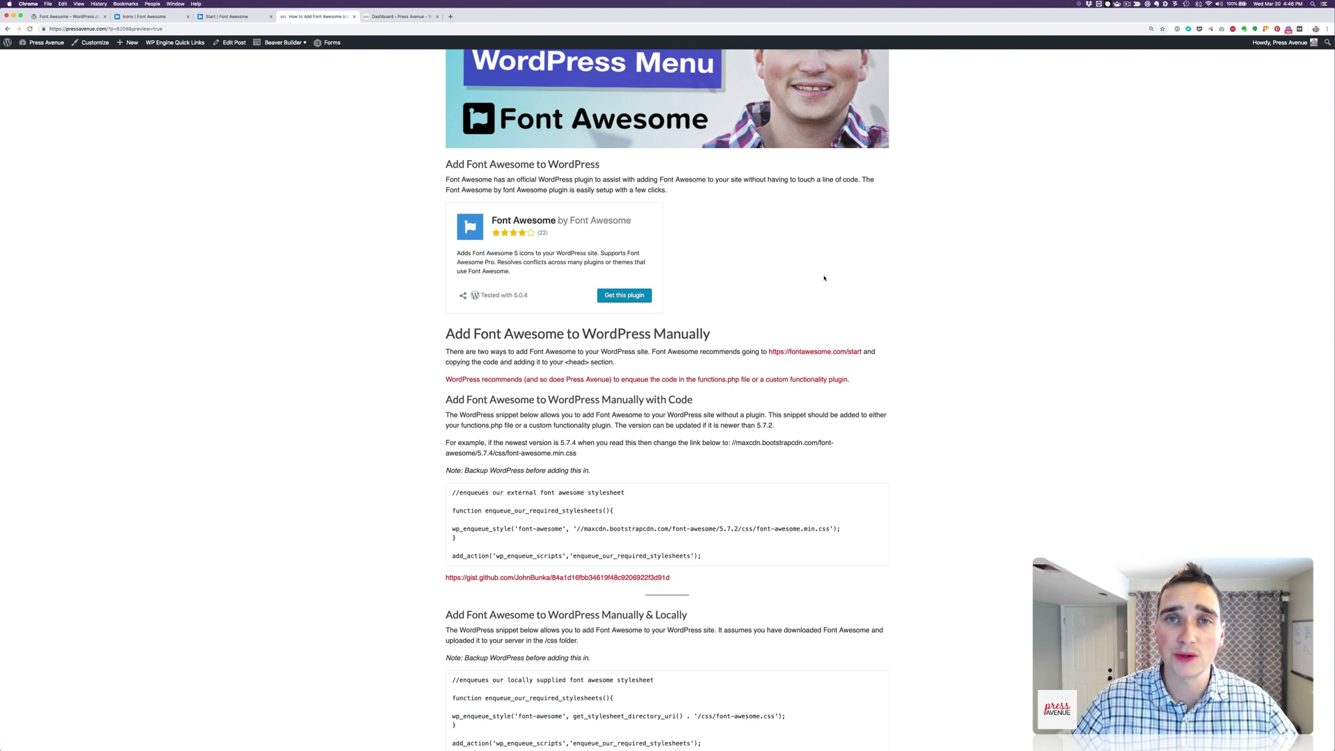
{"action": "scroll", "coordinate": [822, 278], "scroll_direction": "down", "scroll_amount": 3}
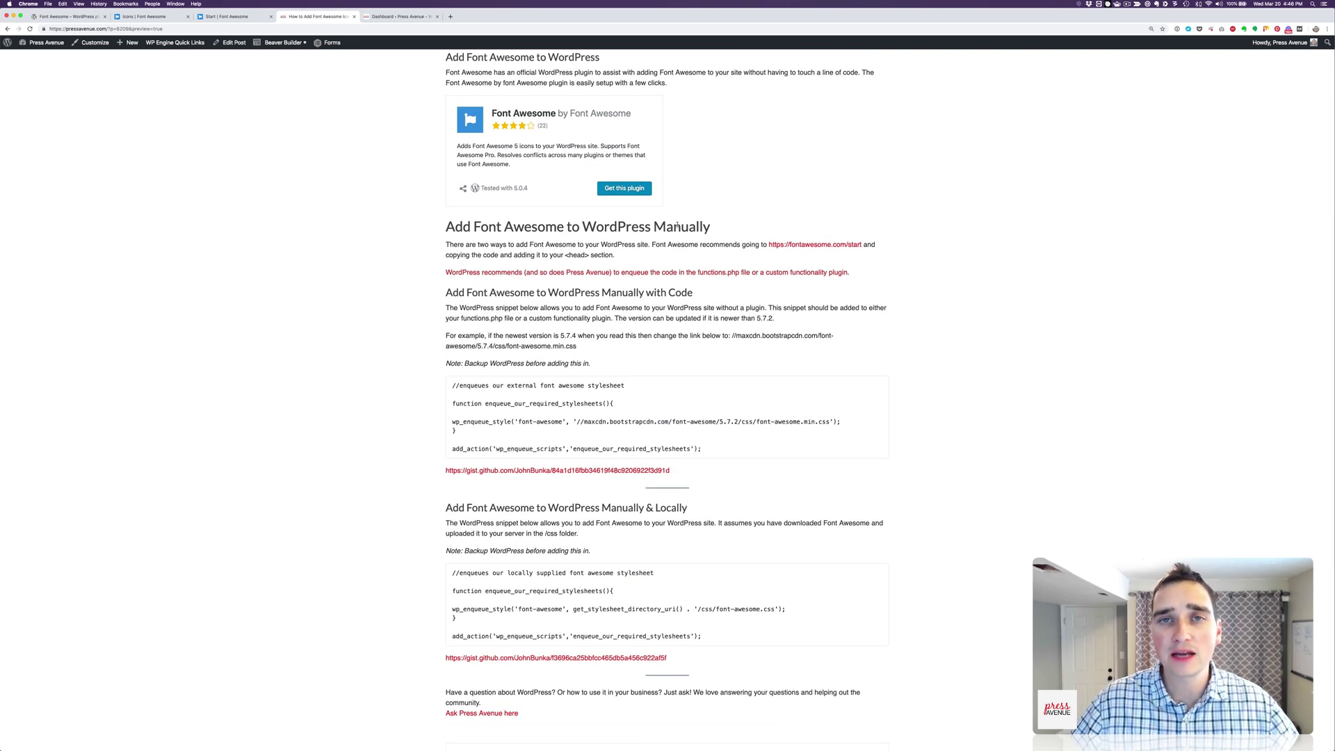
{"action": "scroll", "coordinate": [482, 341], "scroll_direction": "down", "scroll_amount": 3}
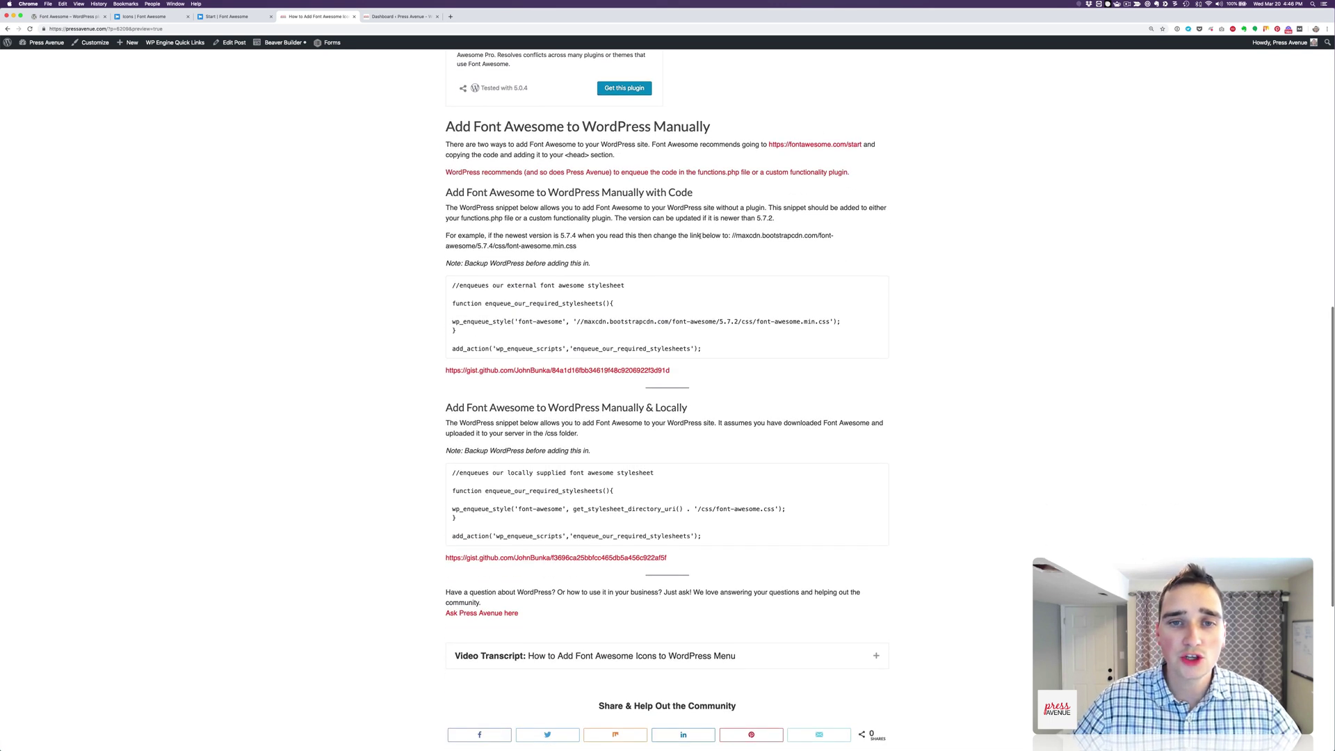
{"action": "left_click_drag", "start_coordinate": [465, 285], "coordinate": [813, 322]}
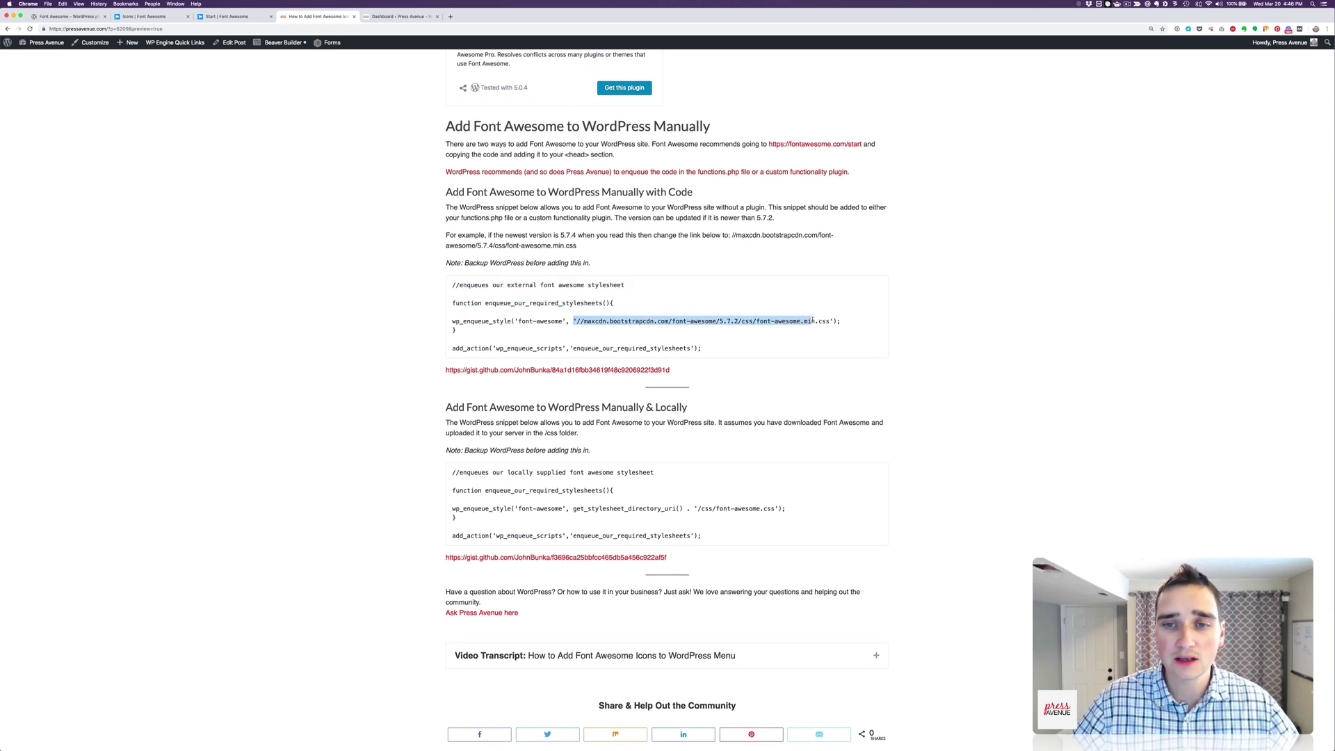
{"action": "left_click_drag", "start_coordinate": [551, 509], "coordinate": [677, 515]}
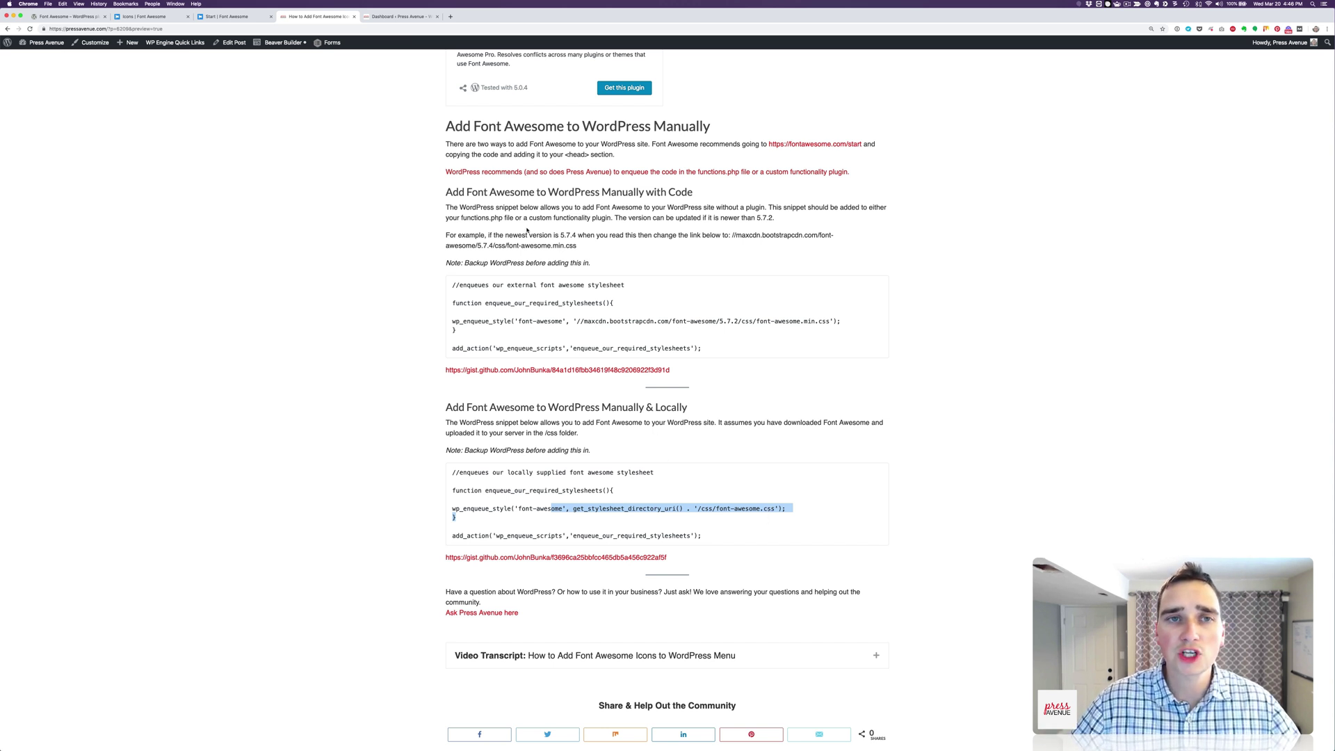
Go from the WordPress dashboard to the Add New plugins page.
{"action": "left_click", "coordinate": [385, 17]}
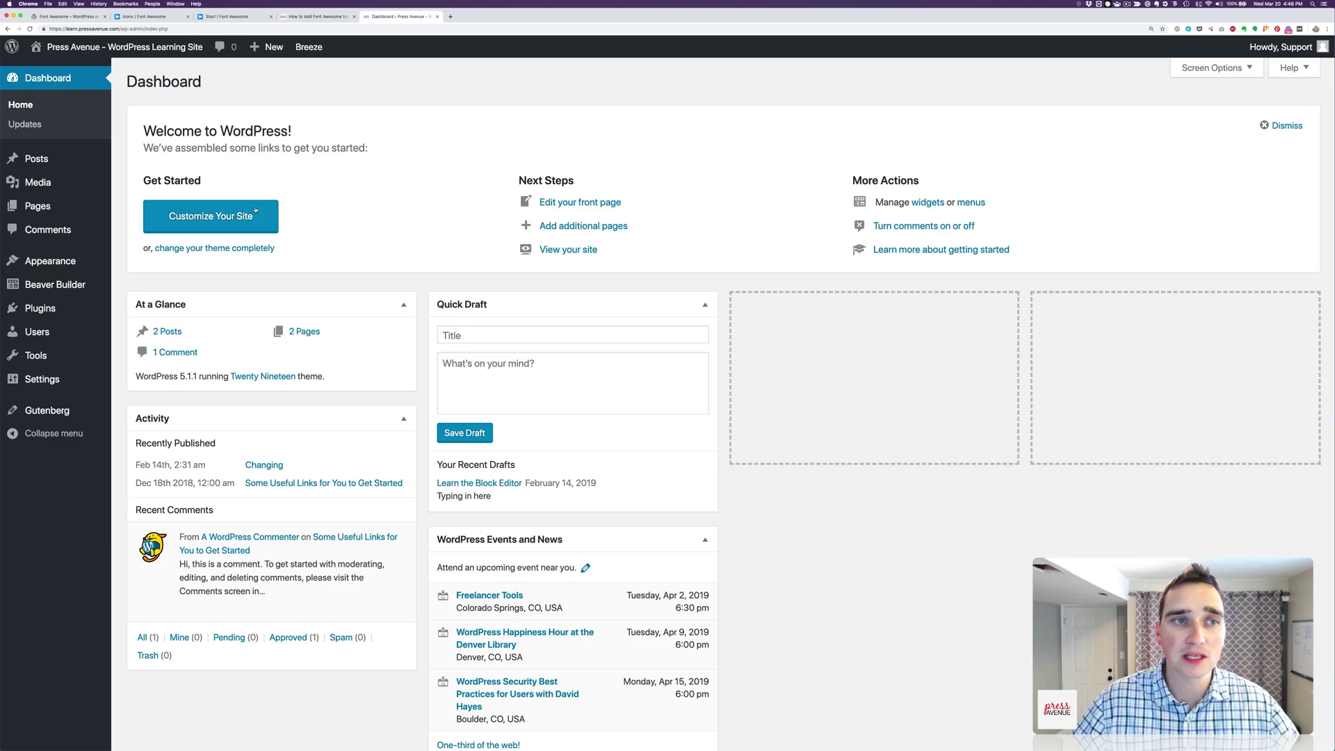
{"action": "mouse_move", "coordinate": [110, 312]}
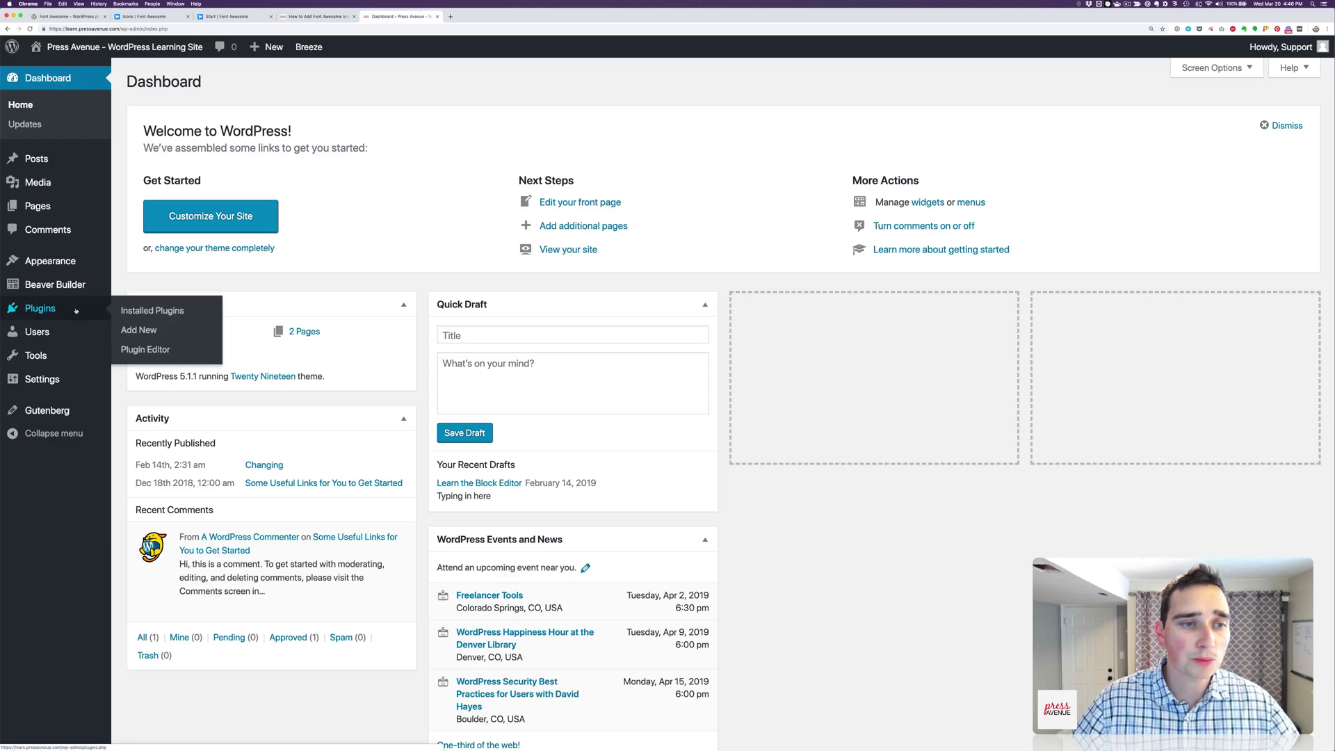
{"action": "left_click", "coordinate": [151, 330]}
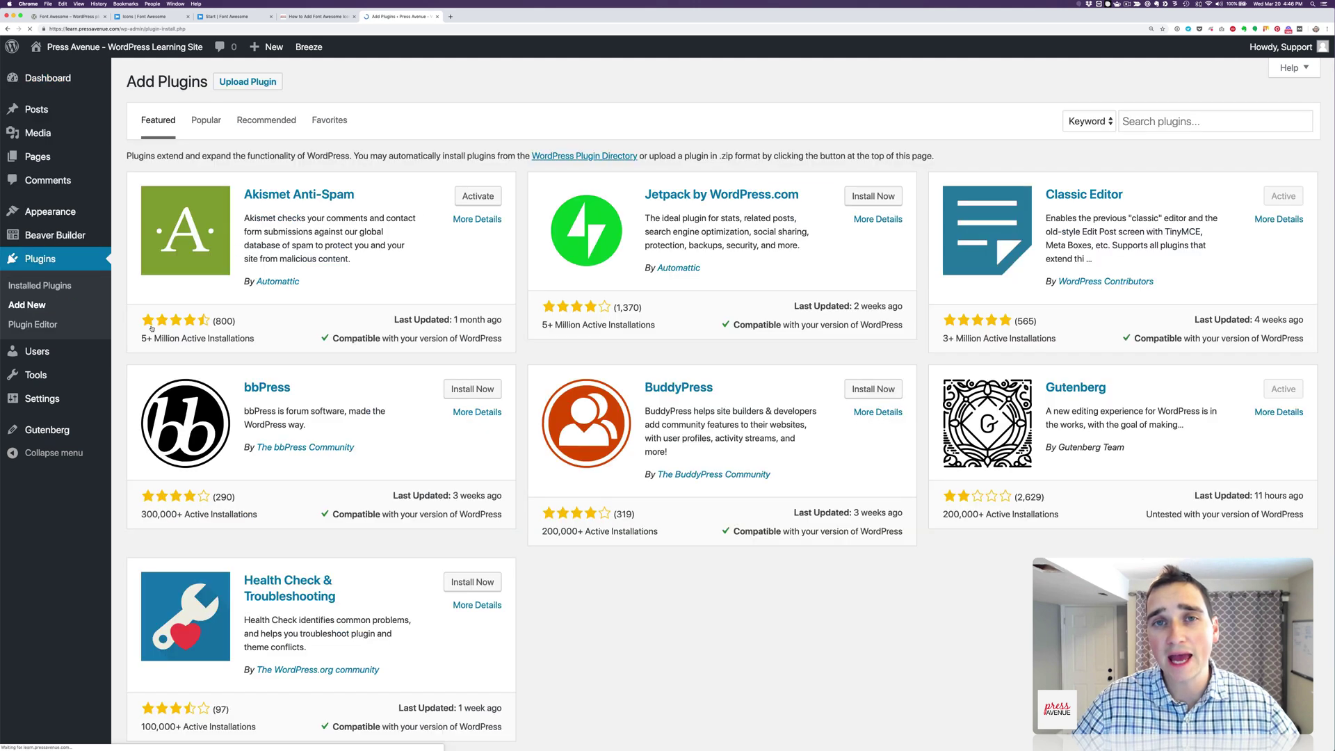
Search the directory for 'font awesome' and install the official Font Awesome plugin.
{"action": "left_click", "coordinate": [1136, 128]}
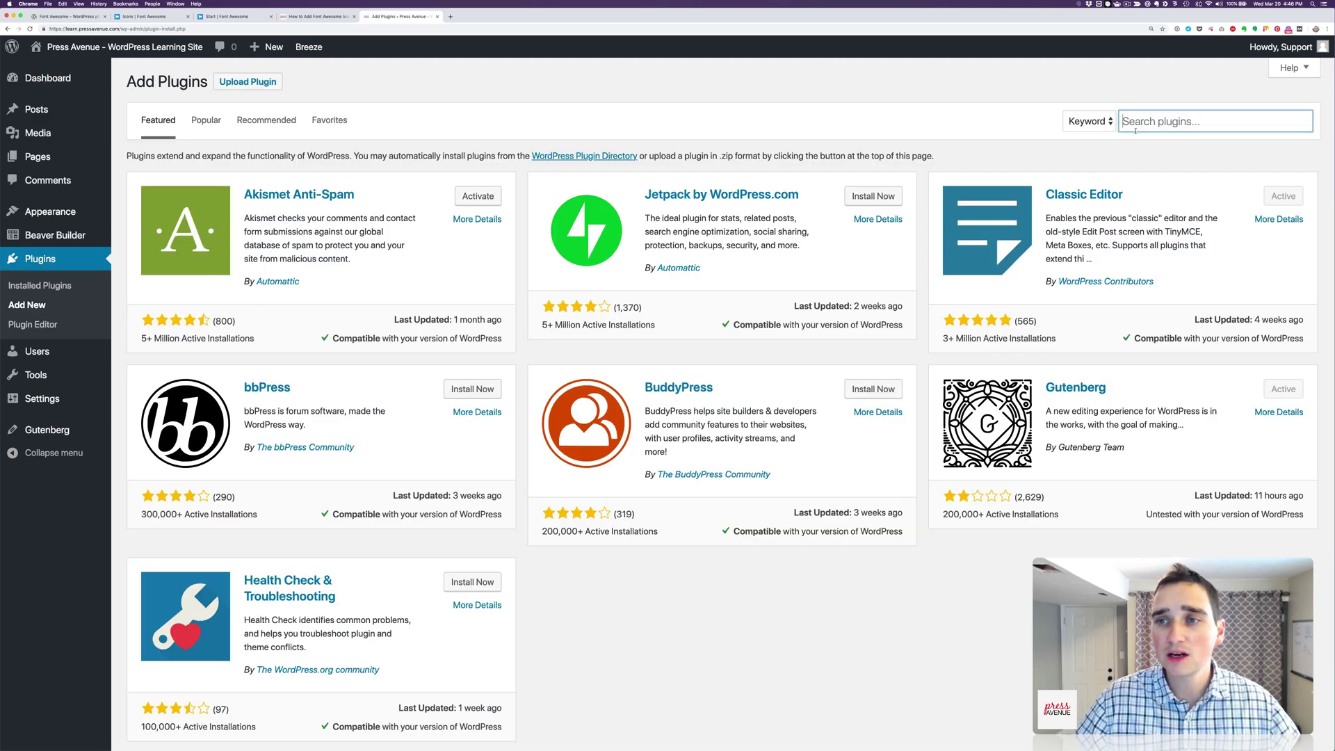
{"action": "type", "text": "a"}
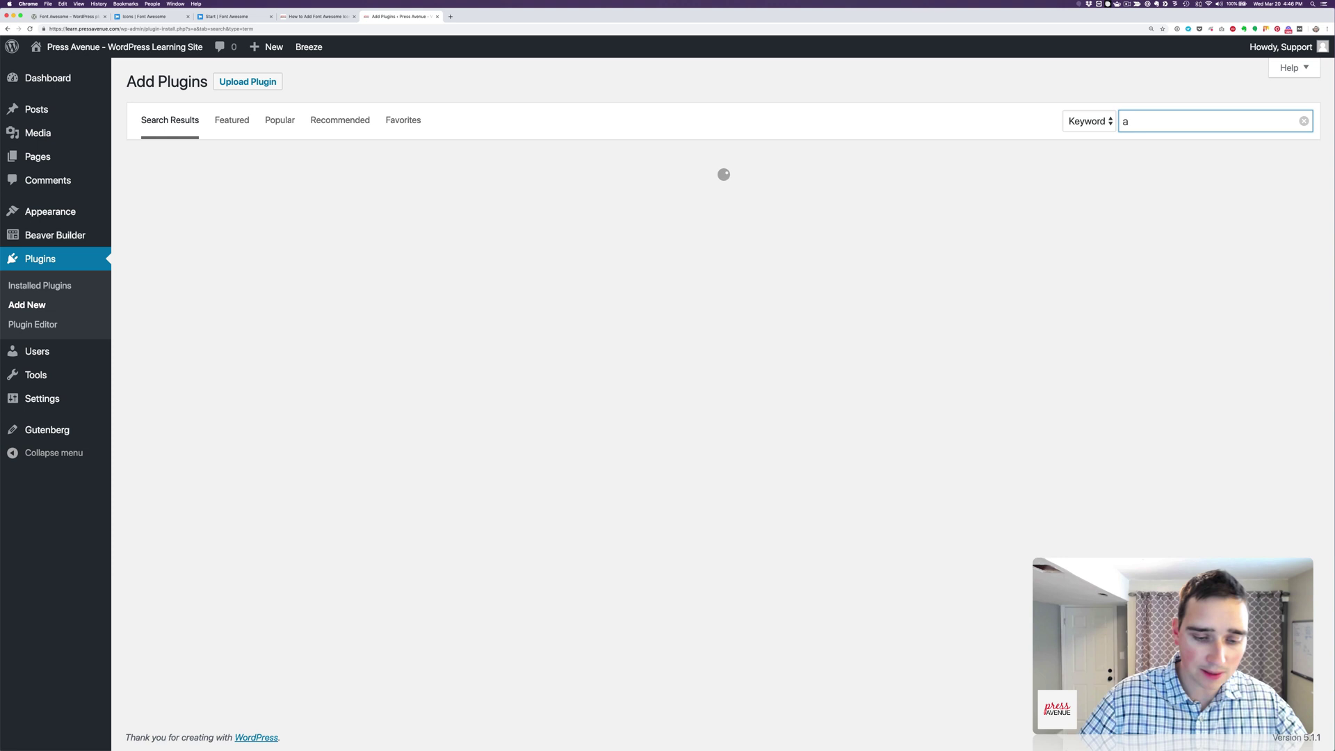
{"action": "key", "text": "BackSpace"}
{"action": "type", "text": "font "}
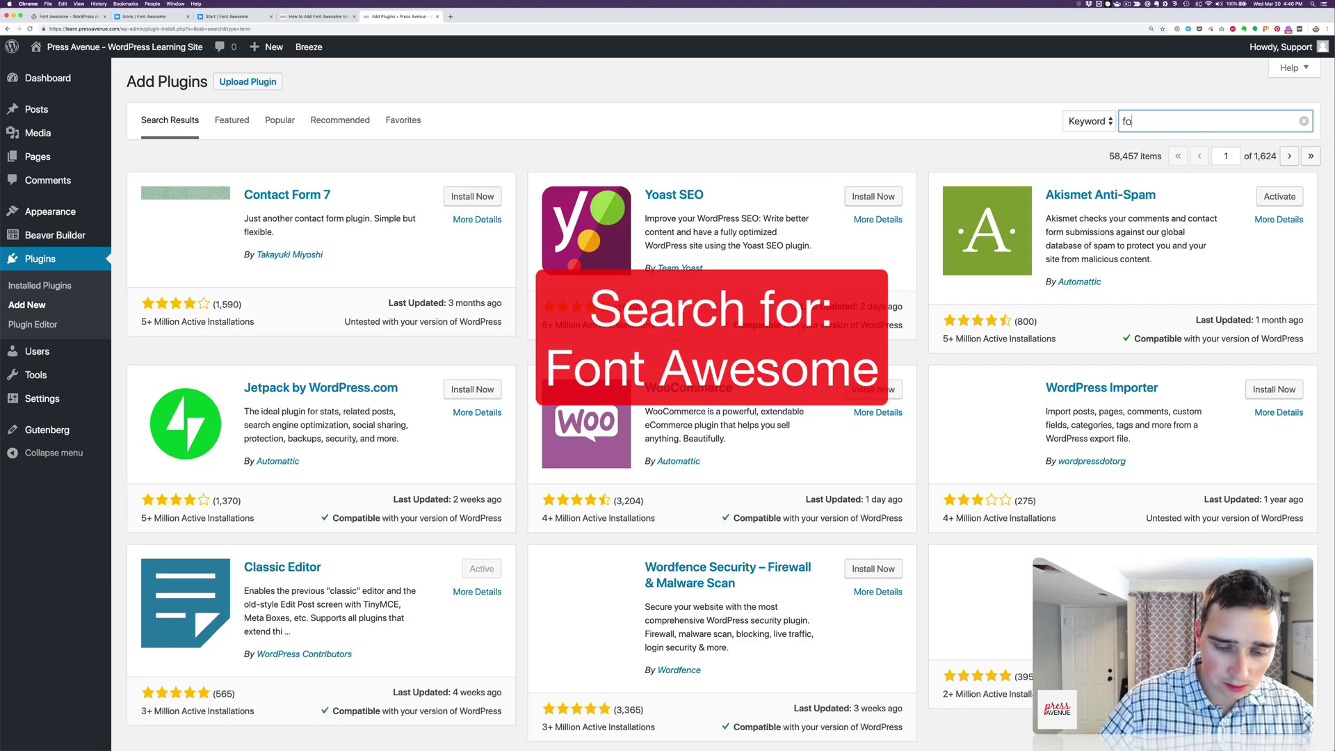
{"action": "type", "text": "awesome"}
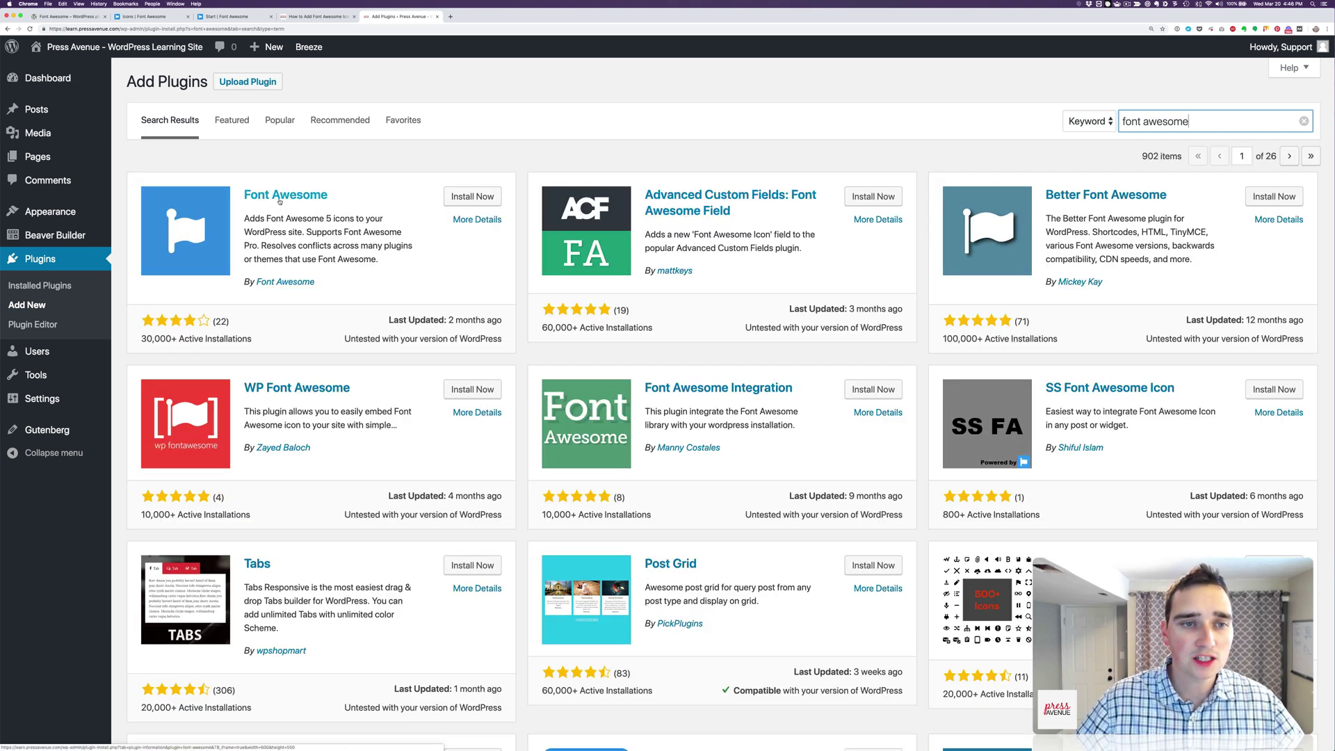
{"action": "left_click", "coordinate": [480, 199]}
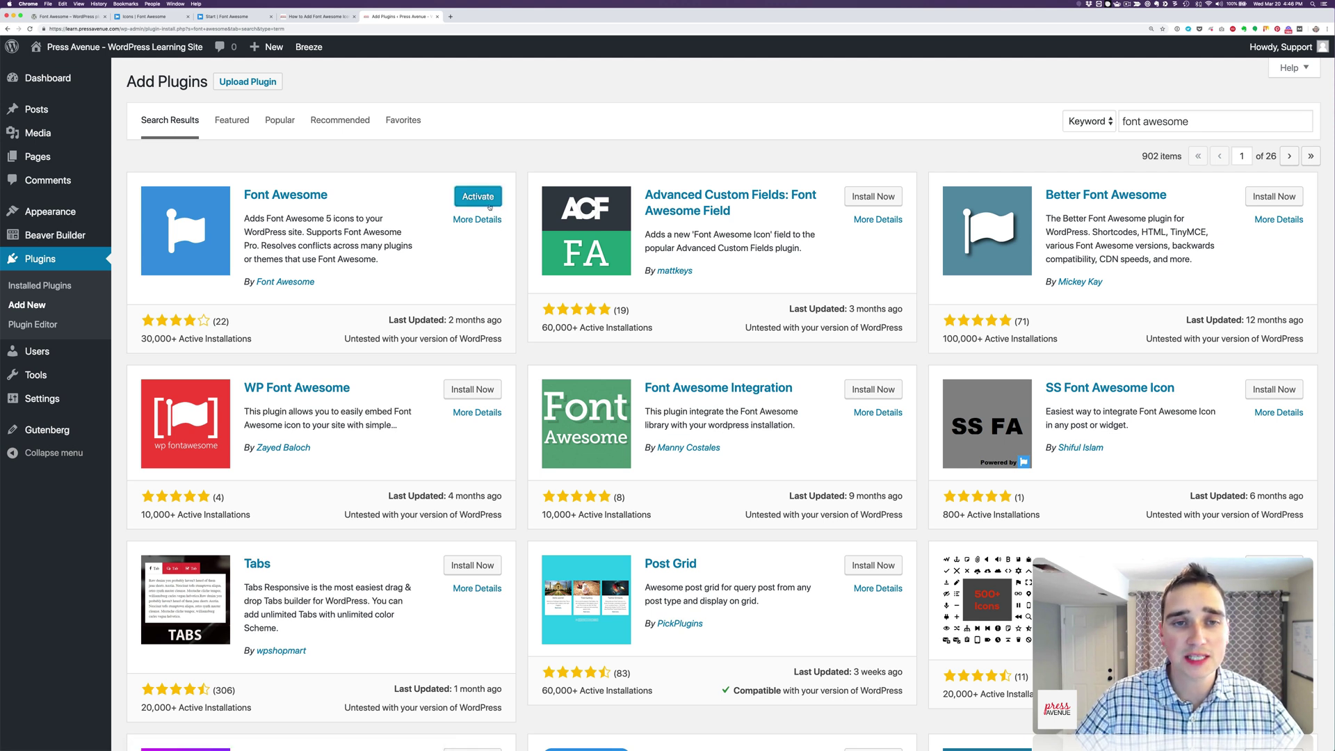
Activate the Font Awesome plugin and open its settings from Installed Plugins.
{"action": "left_click", "coordinate": [484, 198]}
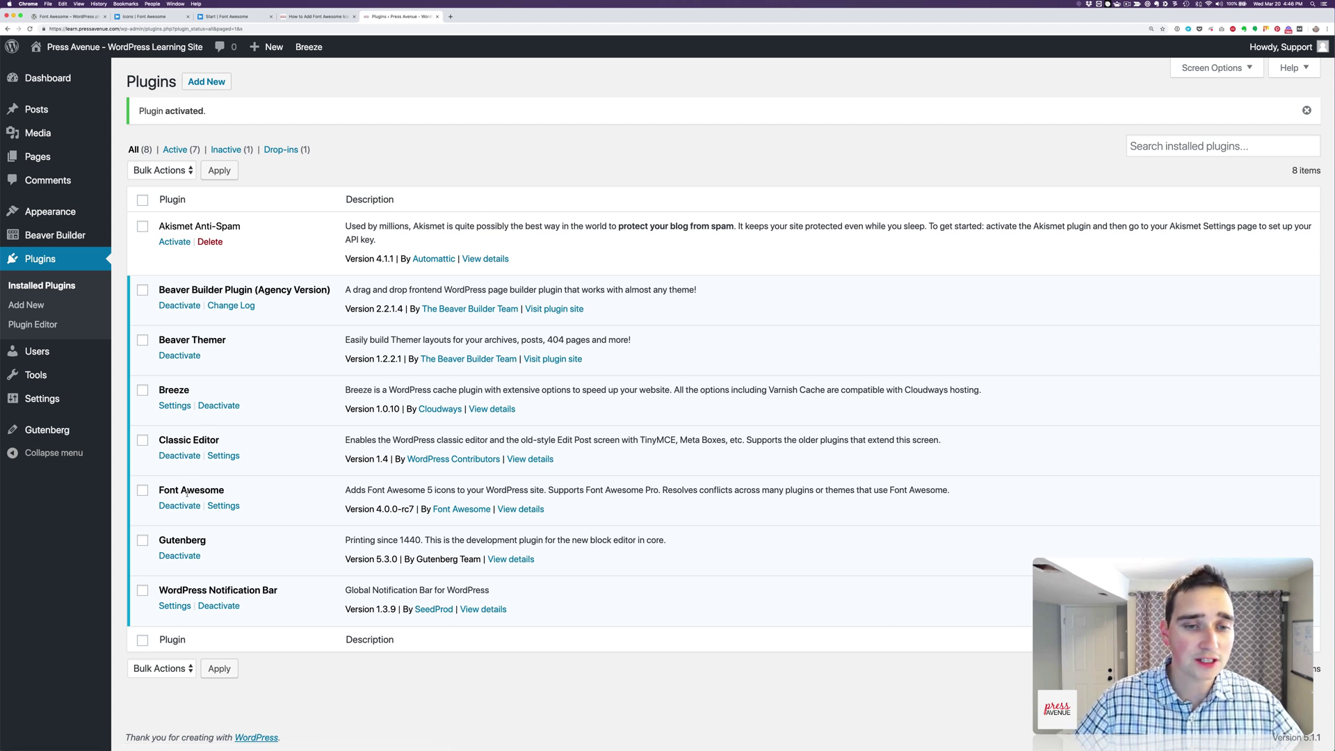
{"action": "left_click_drag", "start_coordinate": [347, 490], "coordinate": [541, 486]}
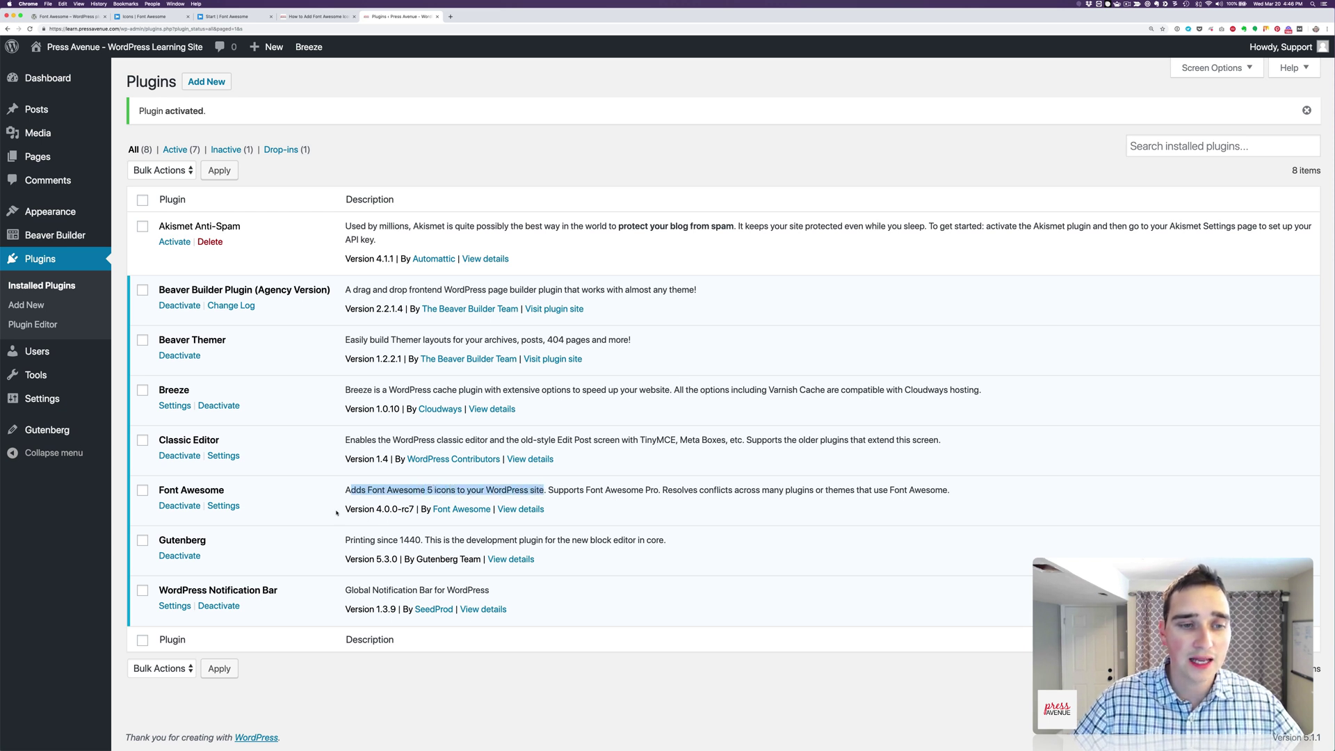
{"action": "left_click", "coordinate": [224, 505]}
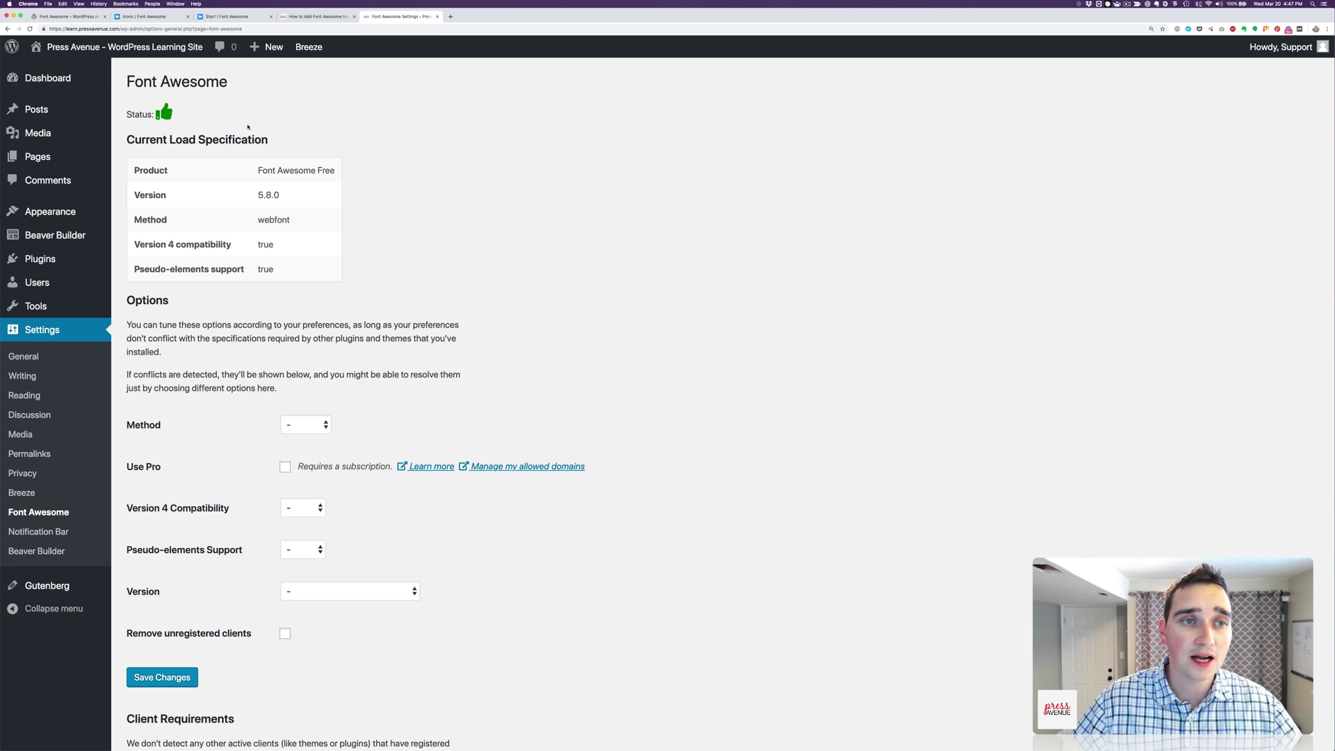
Review the Font Awesome Free product row and the Options section, trying the Pro option.
{"action": "left_click_drag", "start_coordinate": [164, 170], "coordinate": [328, 170]}
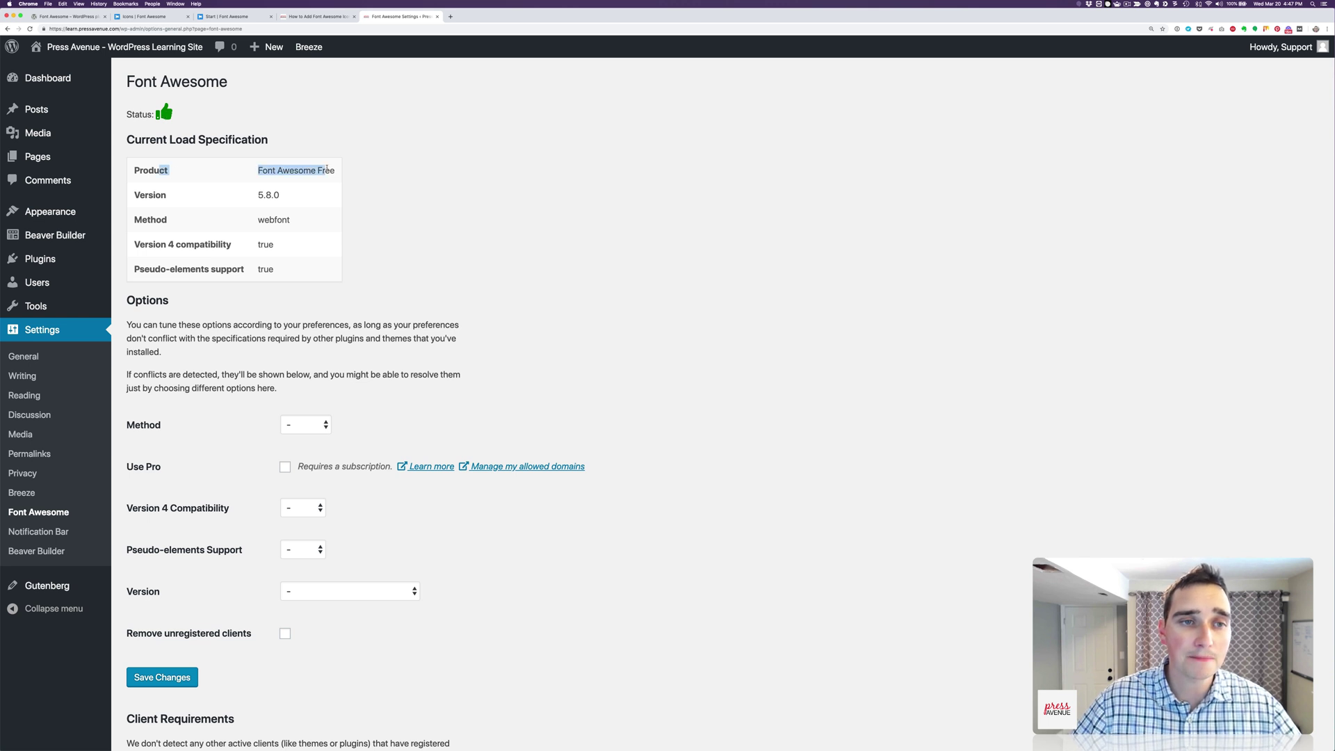
{"action": "left_click", "coordinate": [326, 169]}
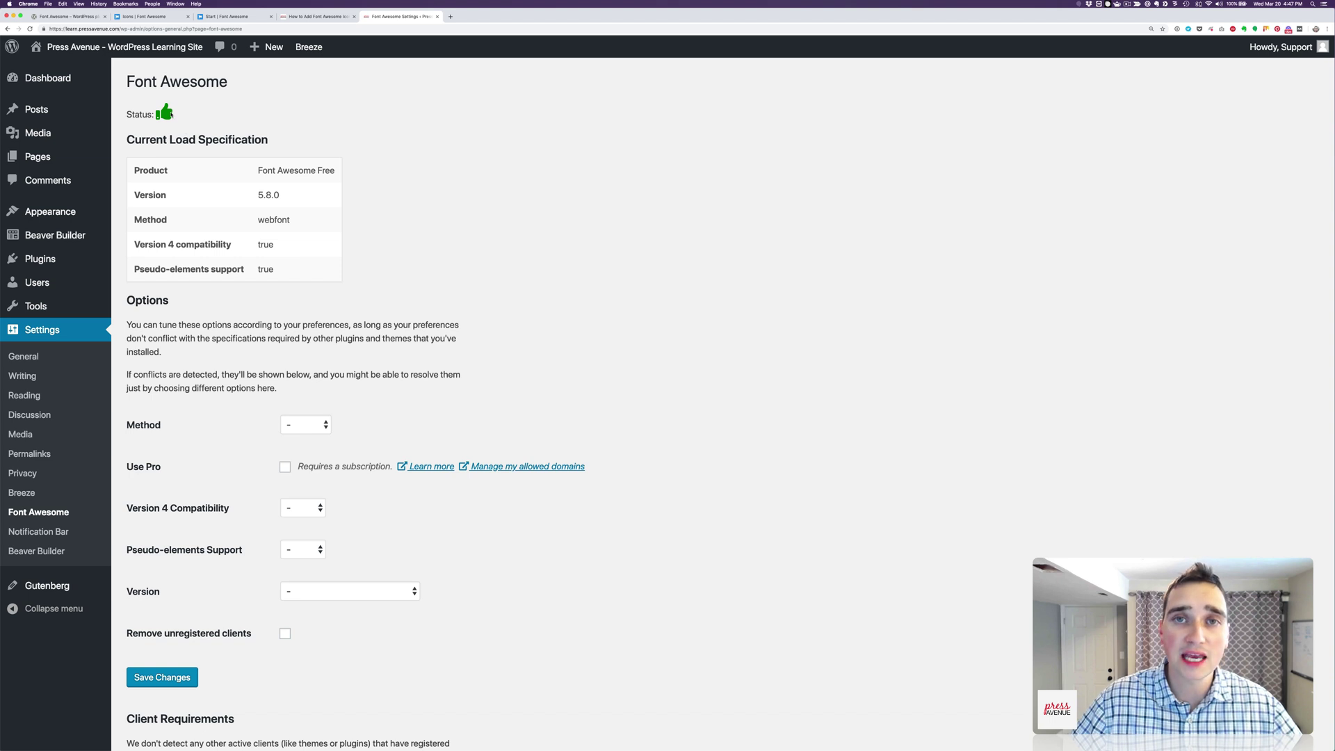
{"action": "scroll", "coordinate": [345, 232], "scroll_direction": "down", "scroll_amount": 3}
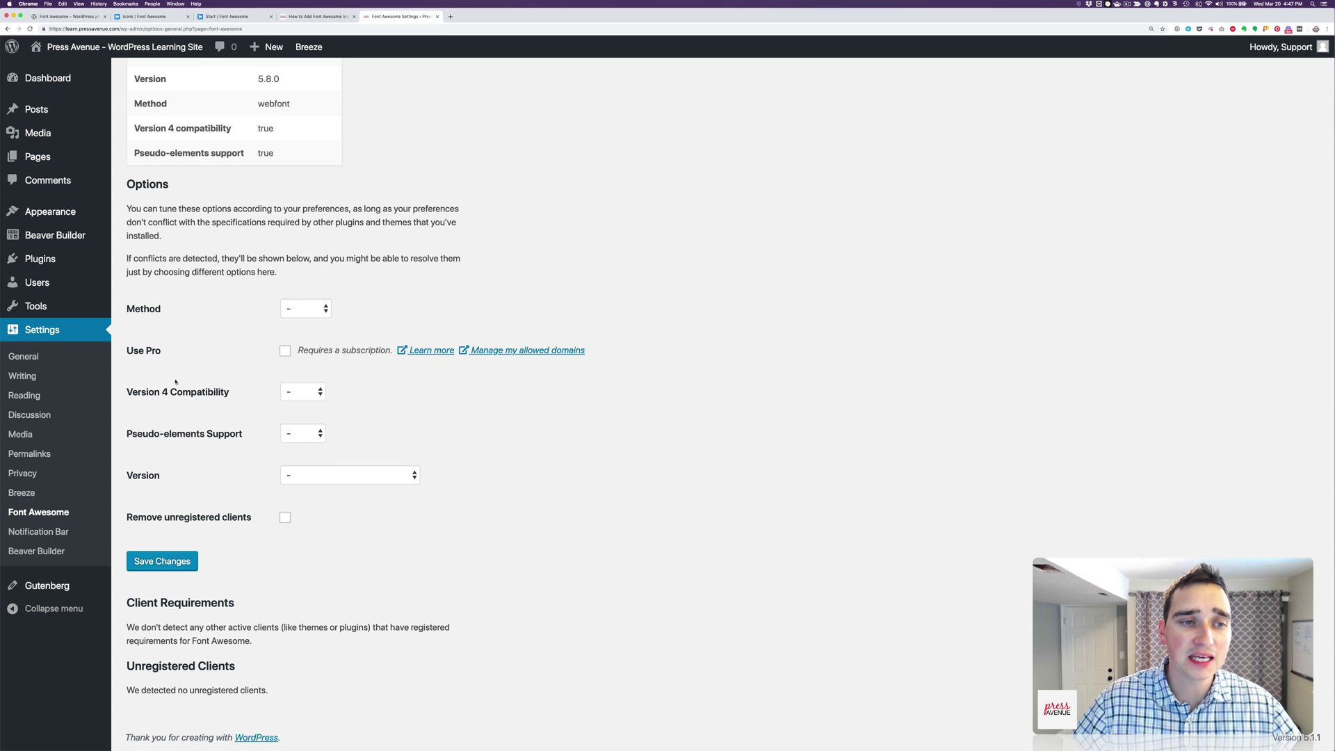
{"action": "left_click", "coordinate": [288, 353]}
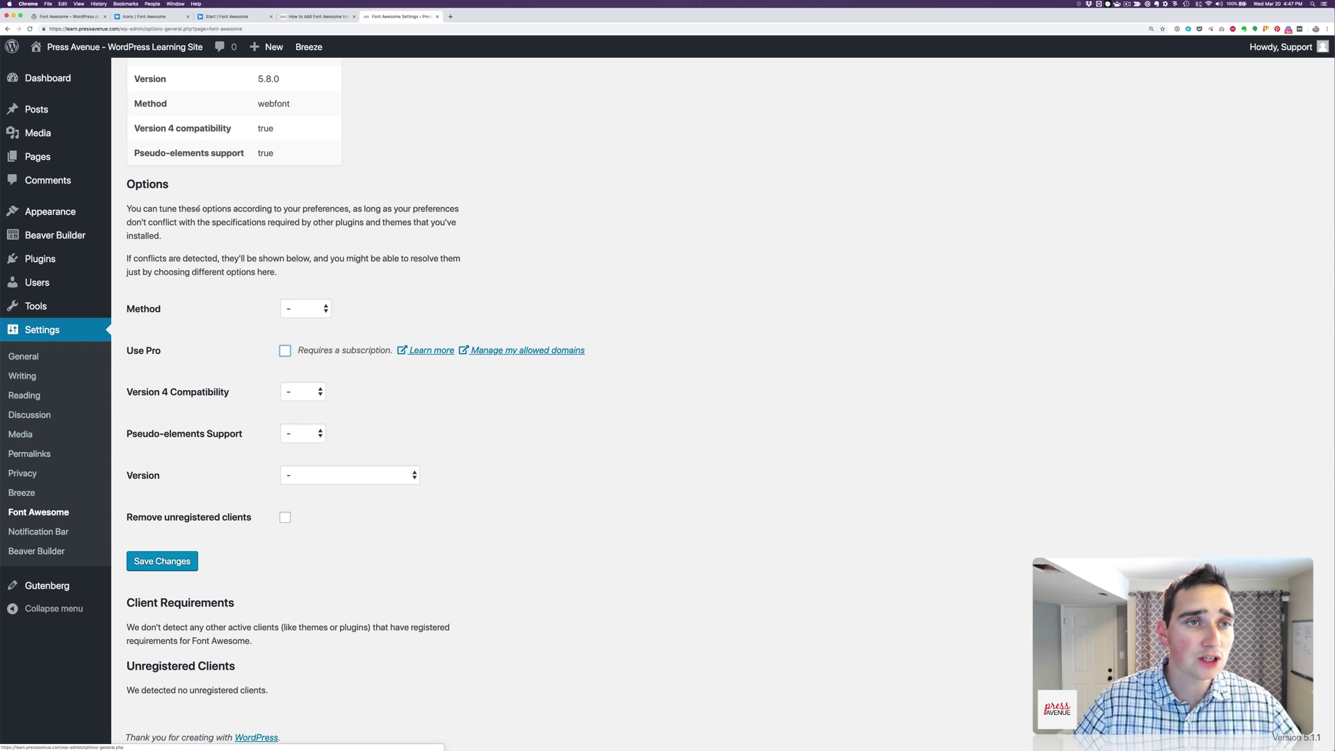
Visit the live front end of the site.
{"action": "mouse_move", "coordinate": [92, 217]}
{"action": "scroll", "coordinate": [92, 217], "scroll_direction": "up", "scroll_amount": 3}
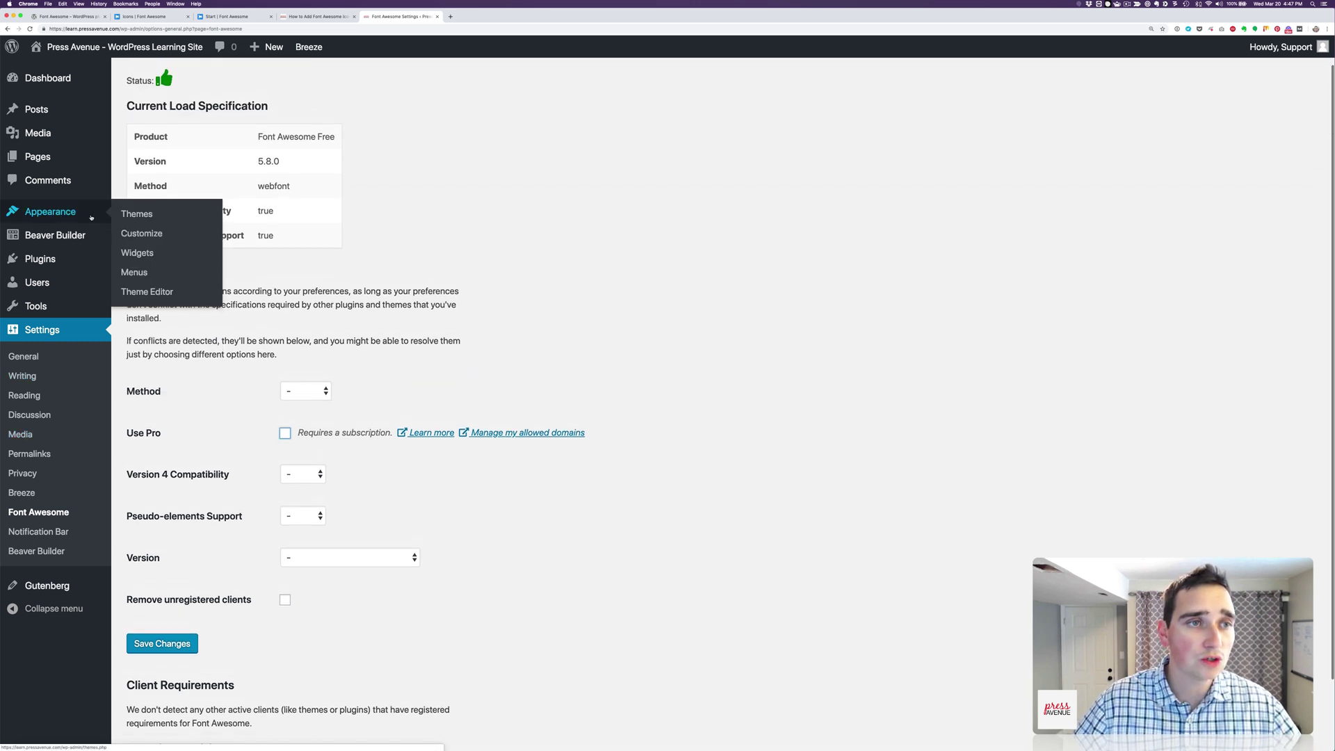
{"action": "mouse_move", "coordinate": [125, 46]}
{"action": "left_click", "coordinate": [201, 78]}
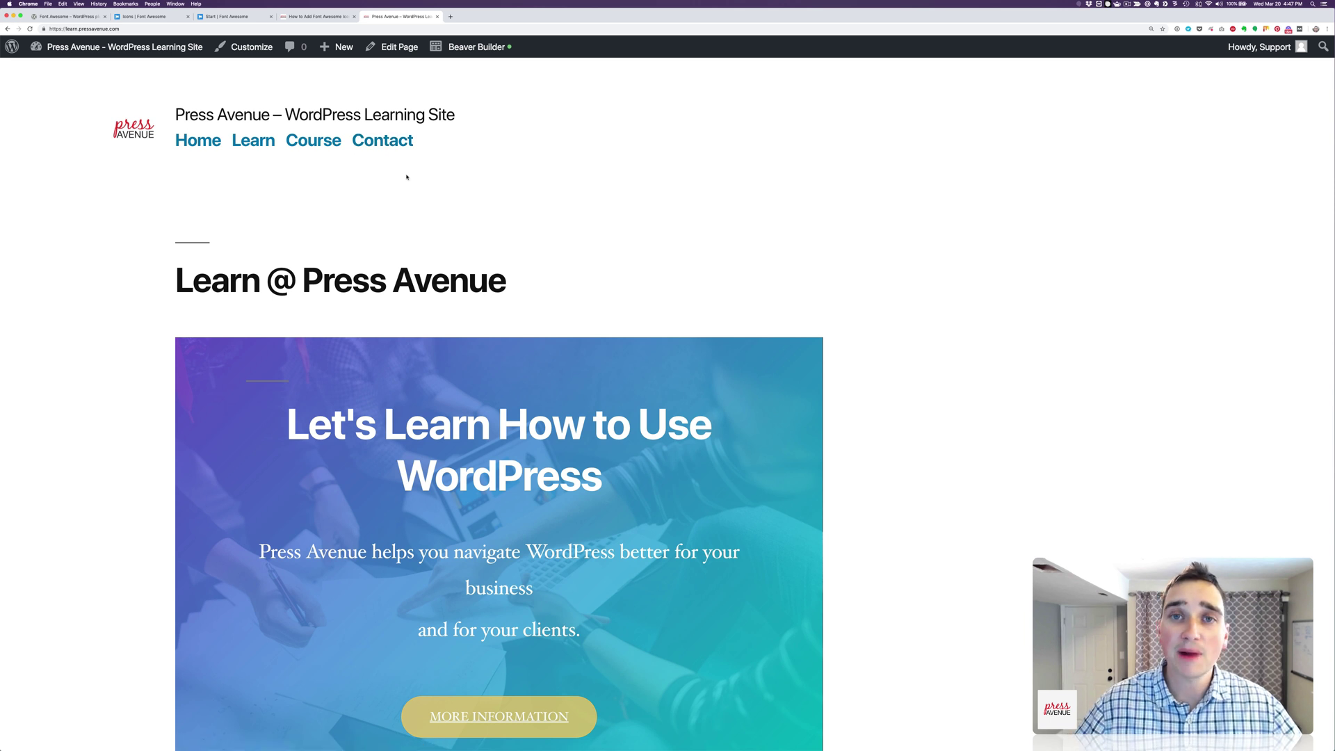
Open the Main Menu (Home, Learn, Course, Contact) in the Customizer, then go to fontawesome.com.
{"action": "mouse_move", "coordinate": [112, 56]}
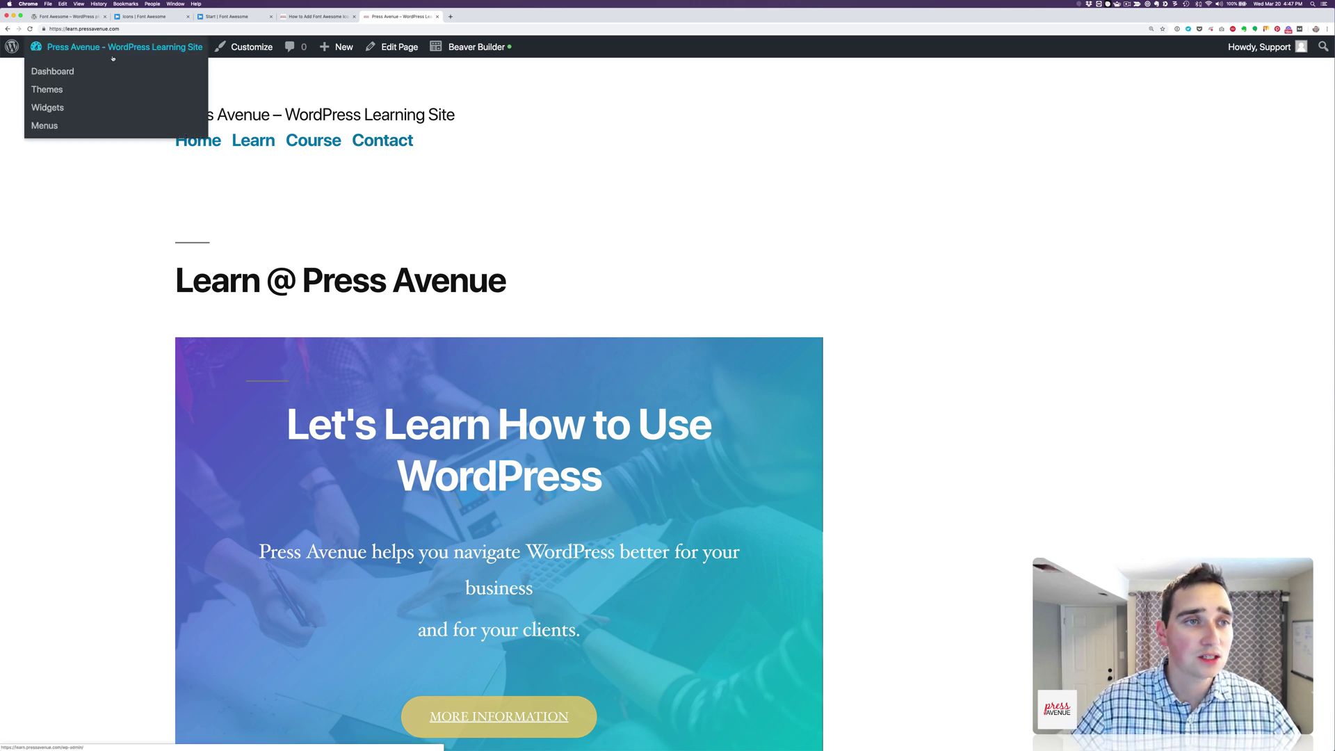
{"action": "left_click", "coordinate": [250, 50]}
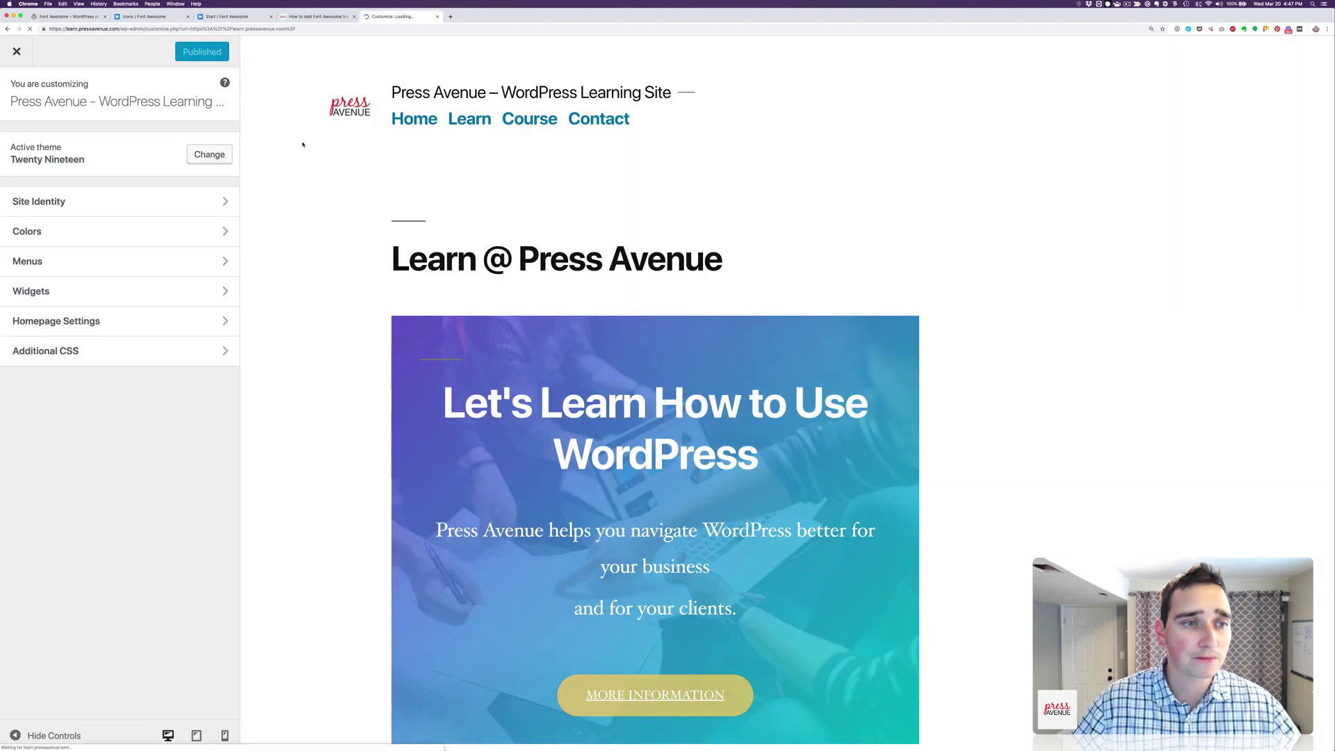
{"action": "left_click", "coordinate": [189, 261]}
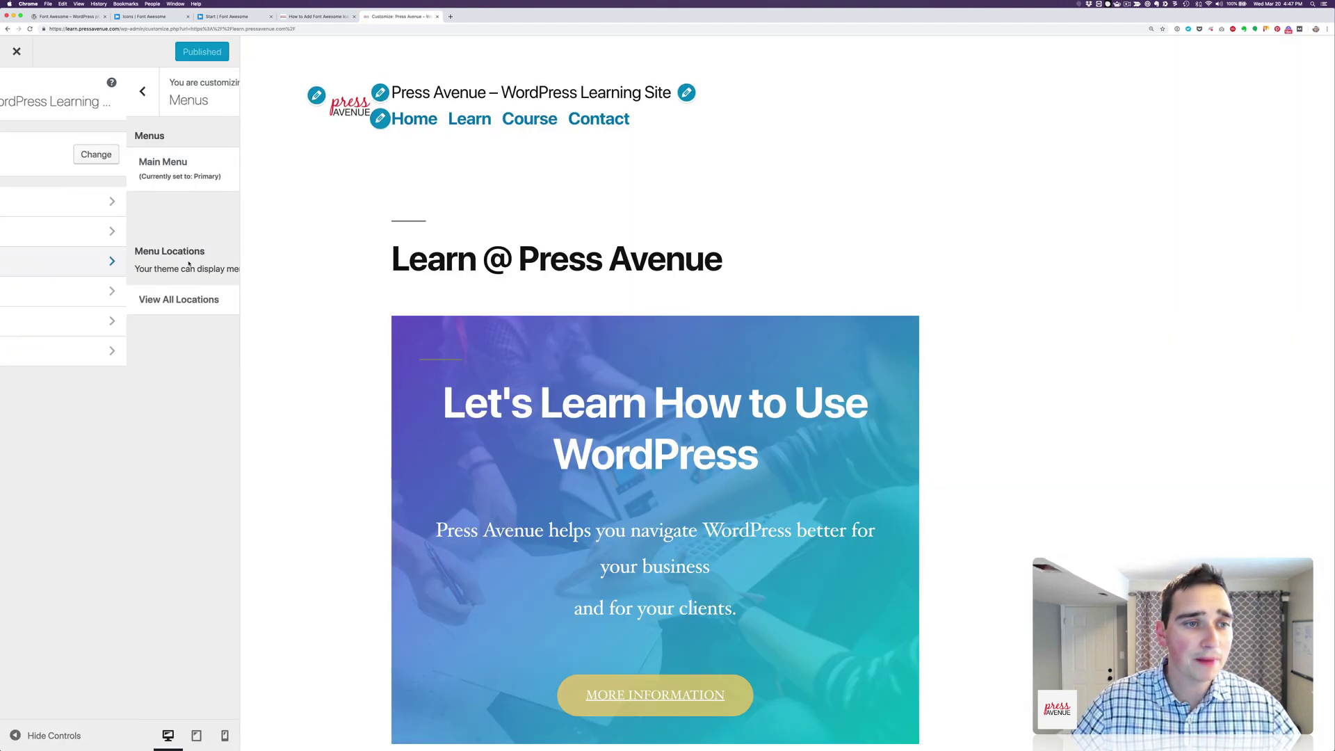
{"action": "left_click", "coordinate": [91, 179]}
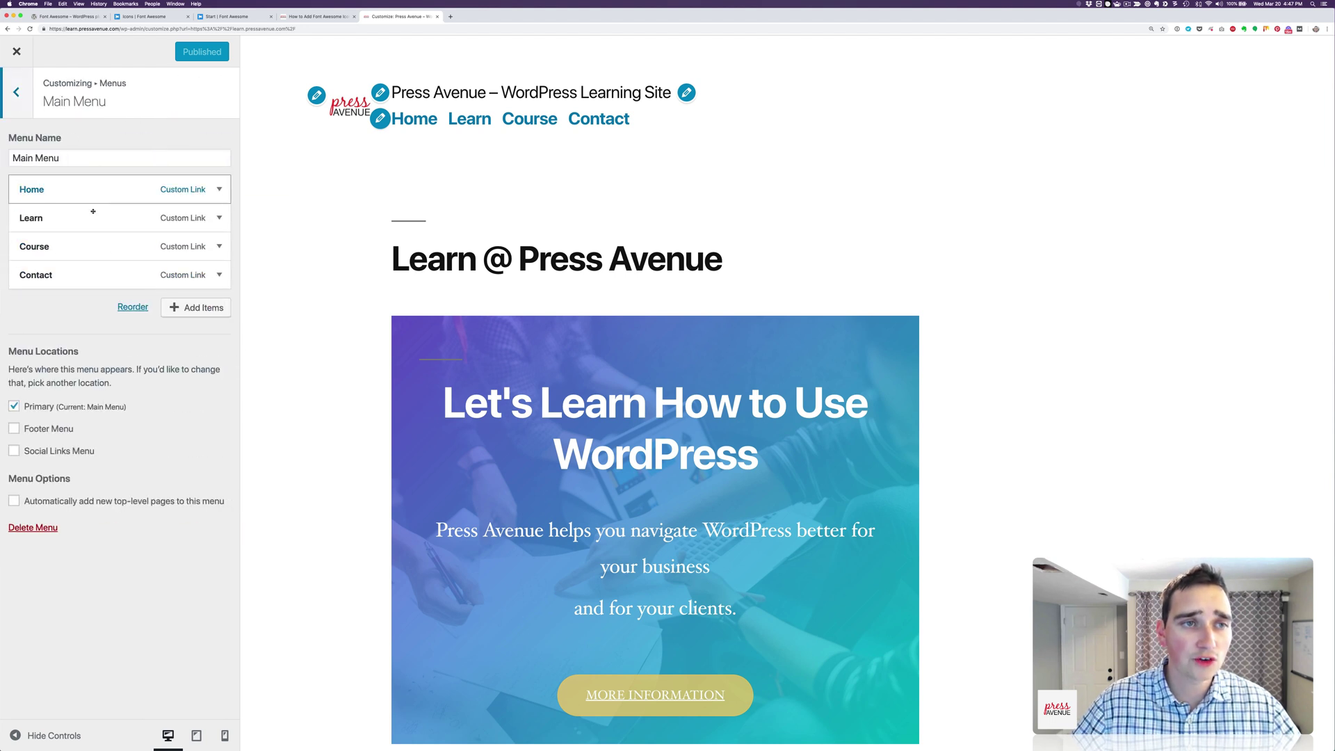
{"action": "left_click", "coordinate": [142, 18]}
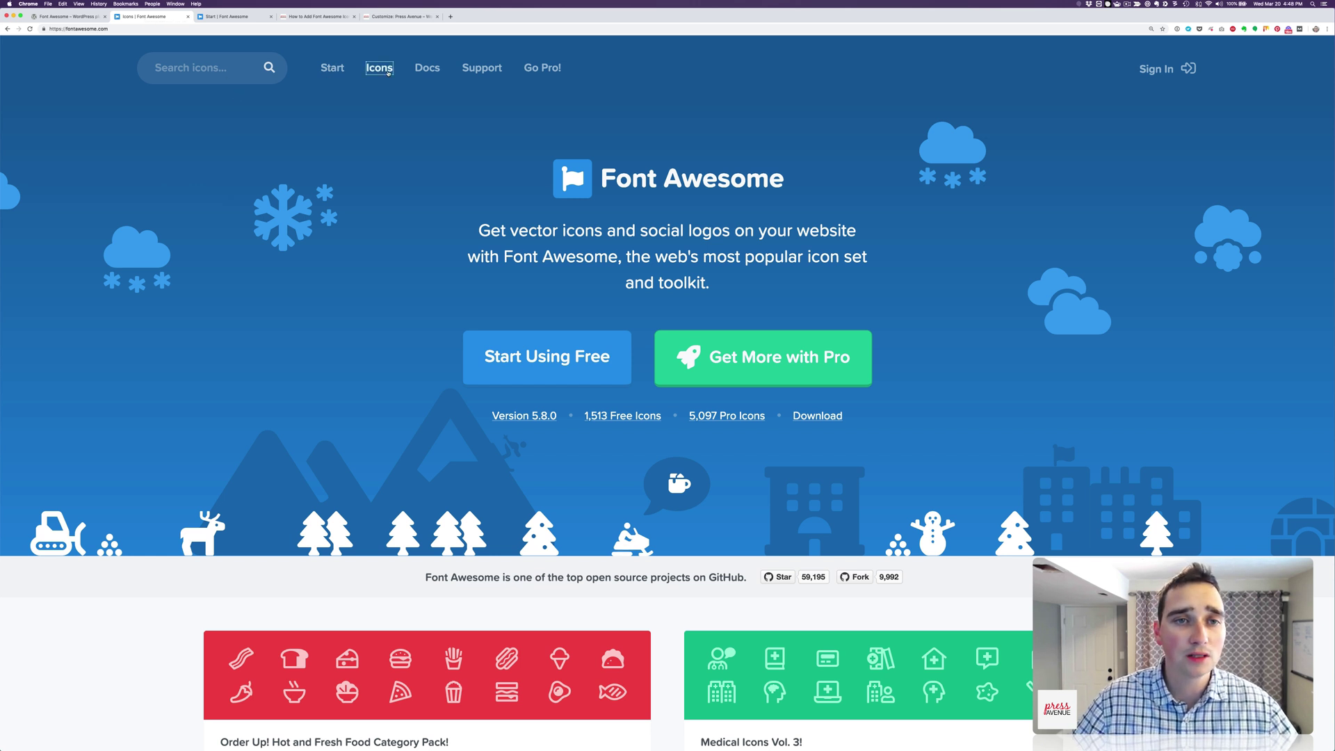
Filter the icon gallery to Free, search 'home', and open the fort-awesome-alt icon page.
{"action": "left_click", "coordinate": [379, 67]}
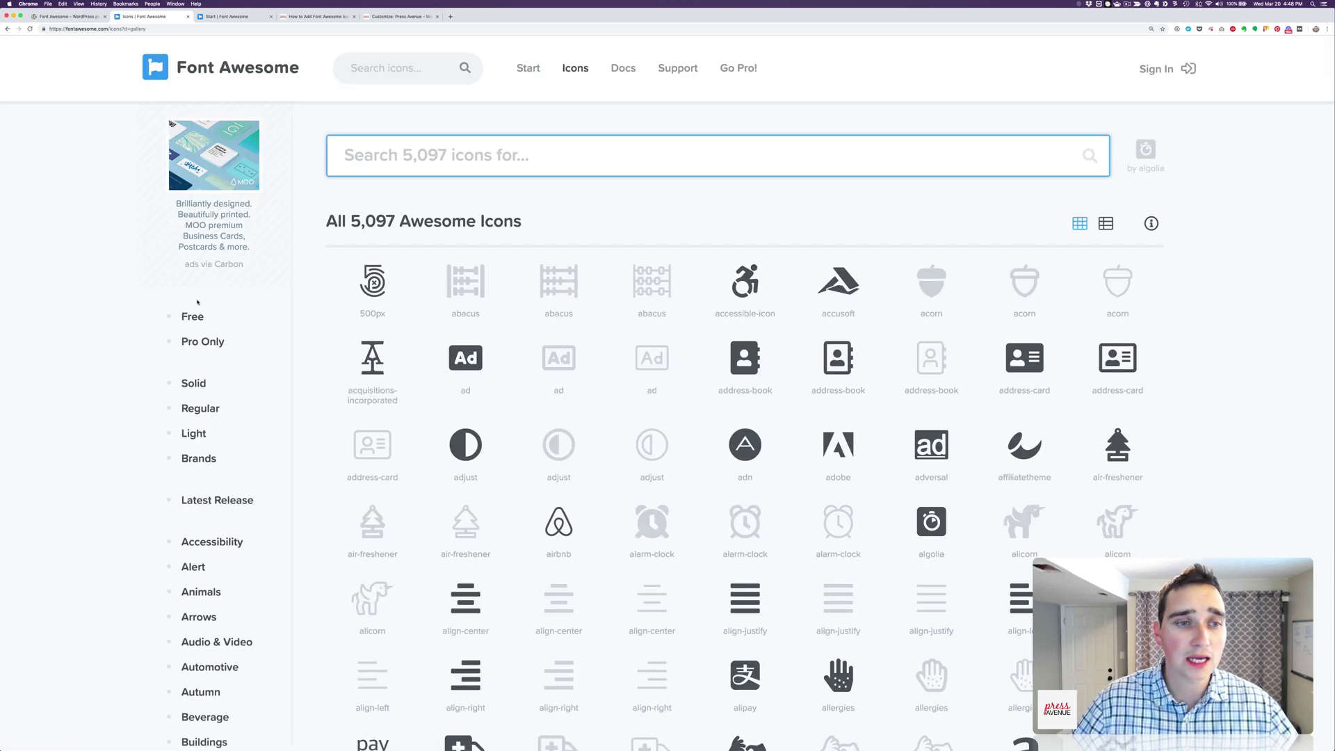
{"action": "left_click", "coordinate": [195, 317]}
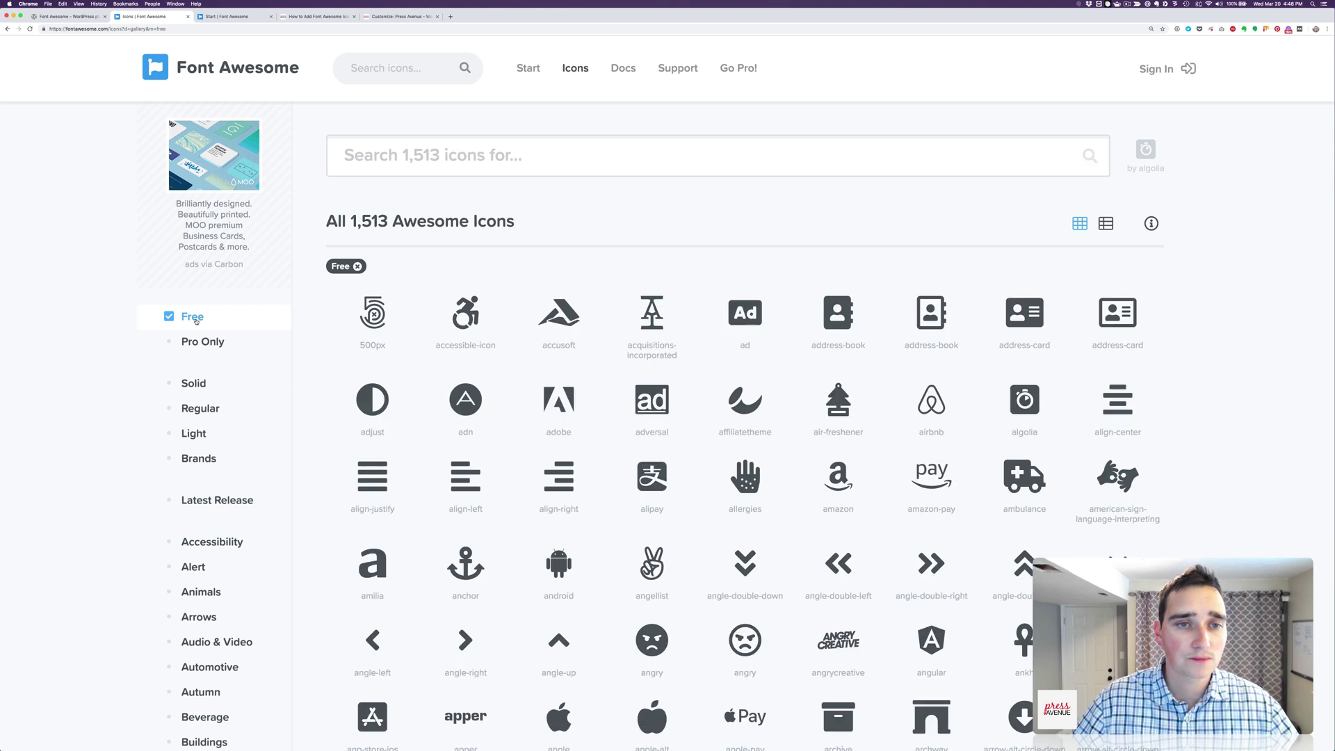
{"action": "left_click", "coordinate": [487, 155]}
{"action": "type", "text": "h"}
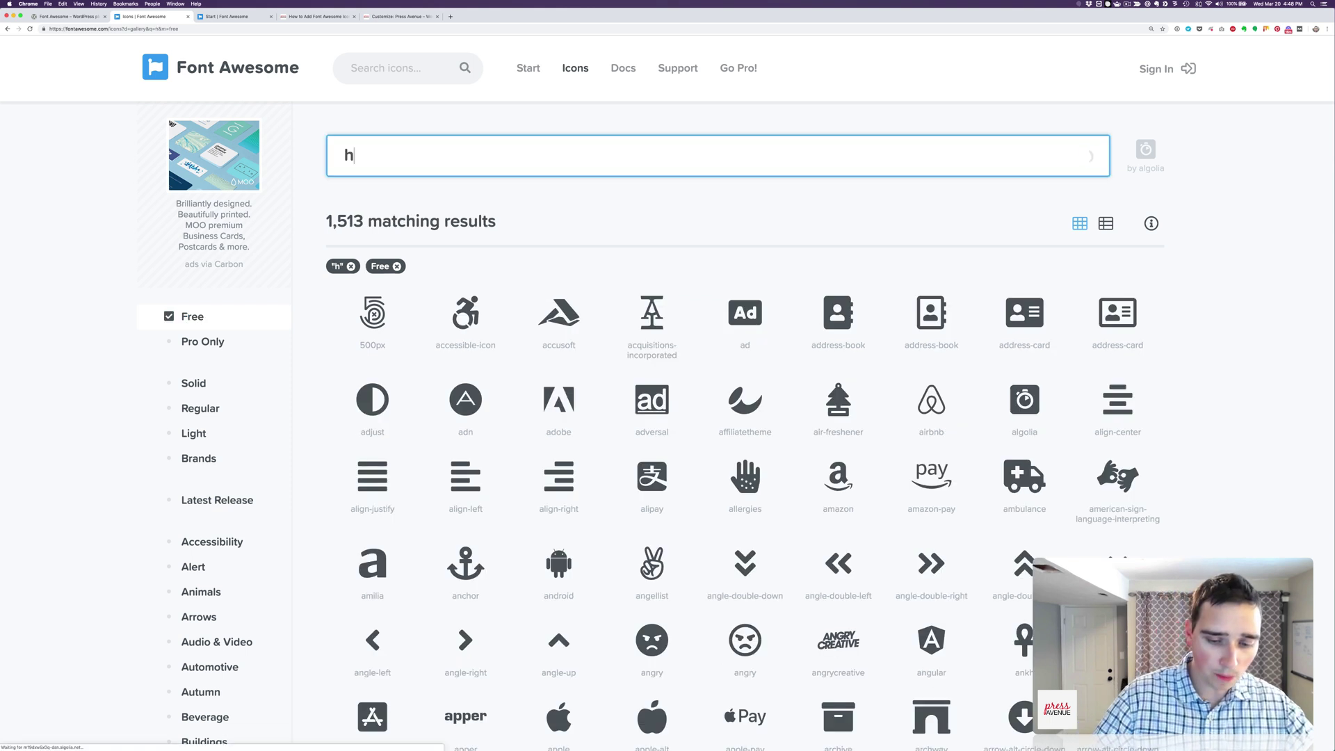
{"action": "type", "text": "ome"}
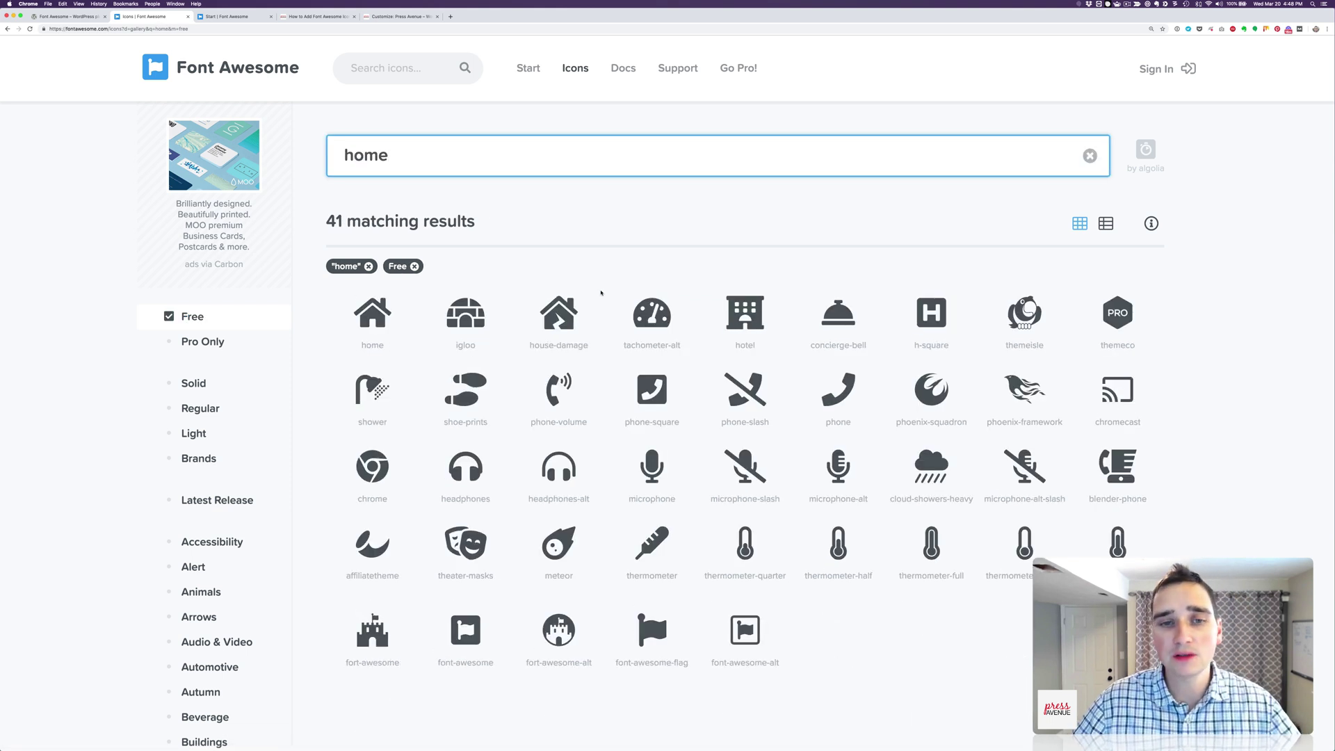
{"action": "scroll", "coordinate": [602, 296], "scroll_direction": "down", "scroll_amount": 2}
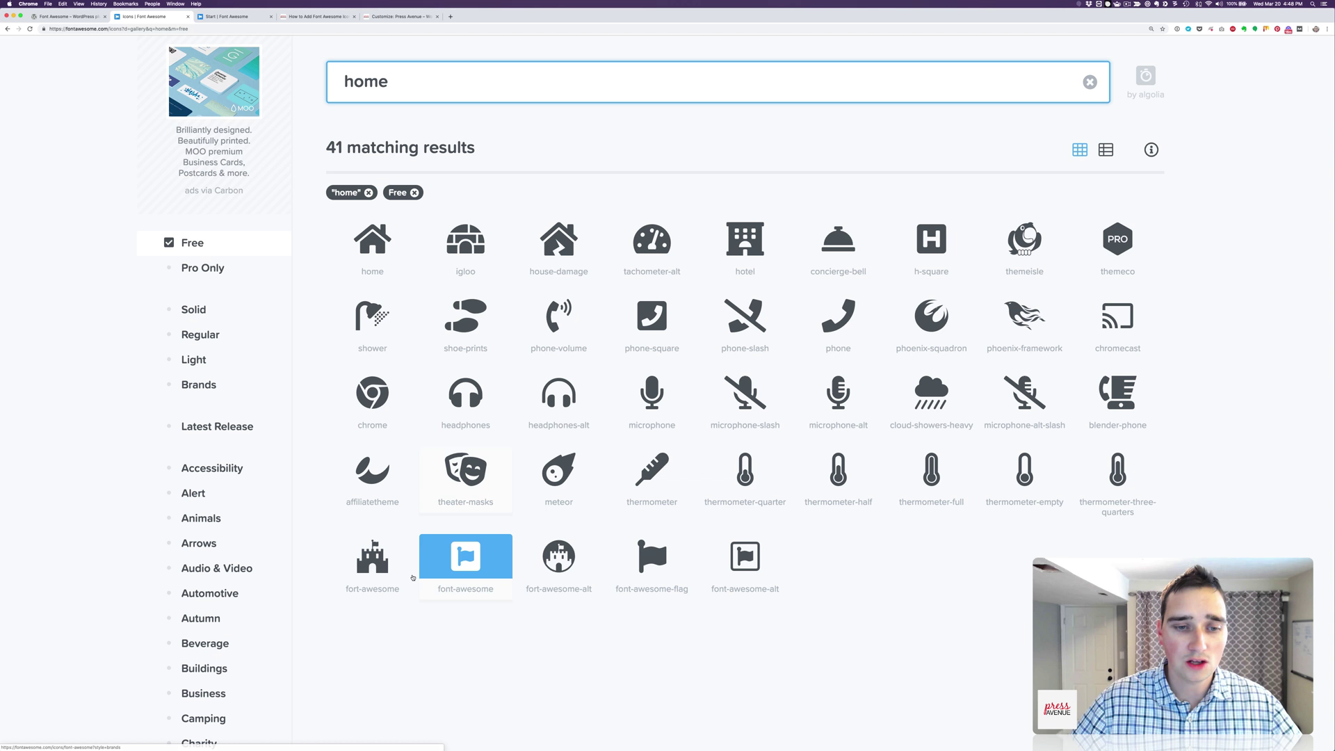
{"action": "left_click", "coordinate": [569, 557]}
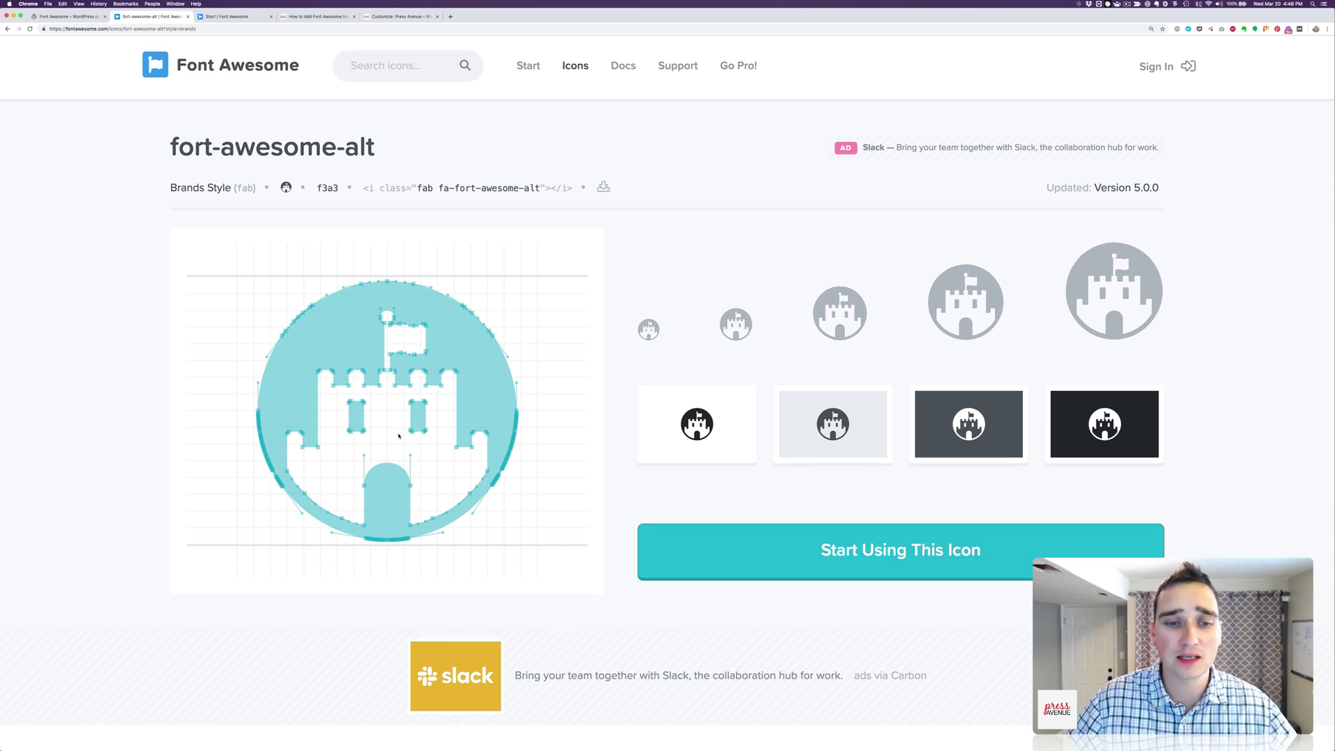
Copy the fort-awesome-alt icon name and its fab fa-fort-awesome-alt <i> HTML snippet.
{"action": "scroll", "coordinate": [209, 278], "scroll_direction": "down", "scroll_amount": 1}
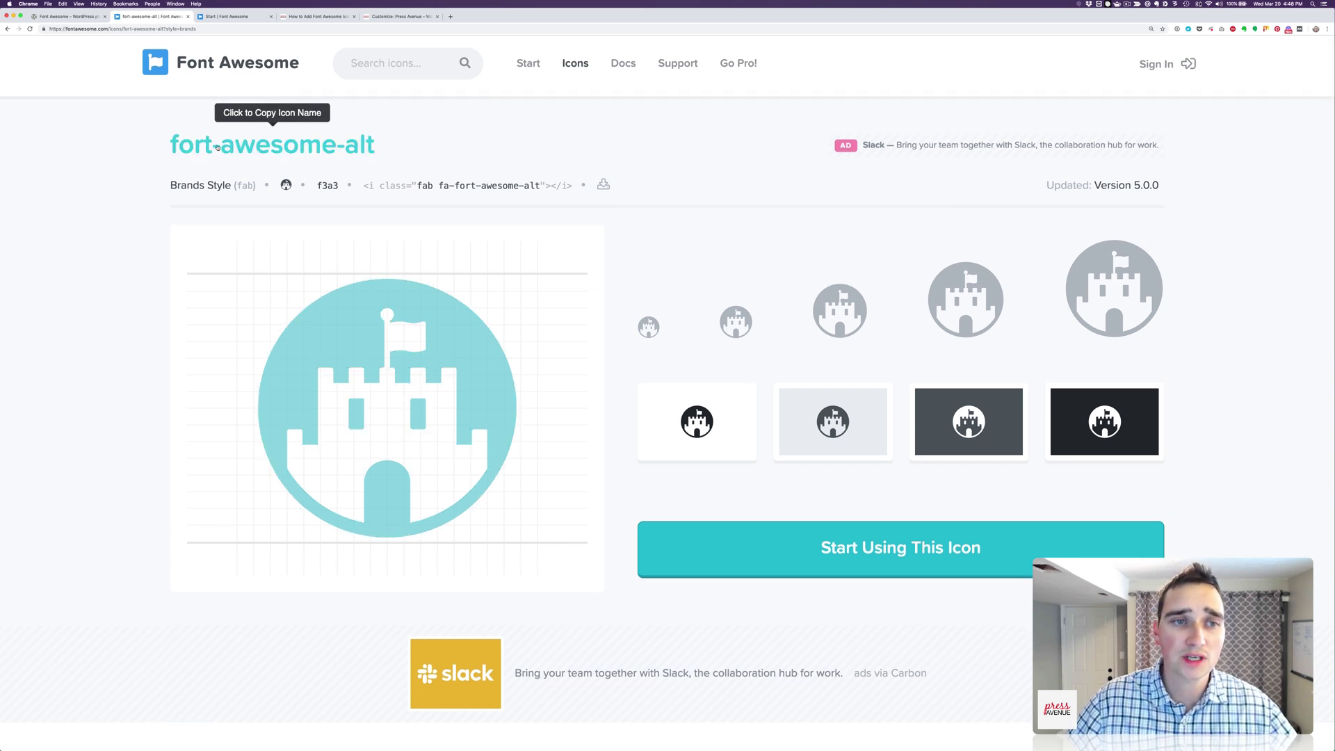
{"action": "left_click", "coordinate": [344, 147]}
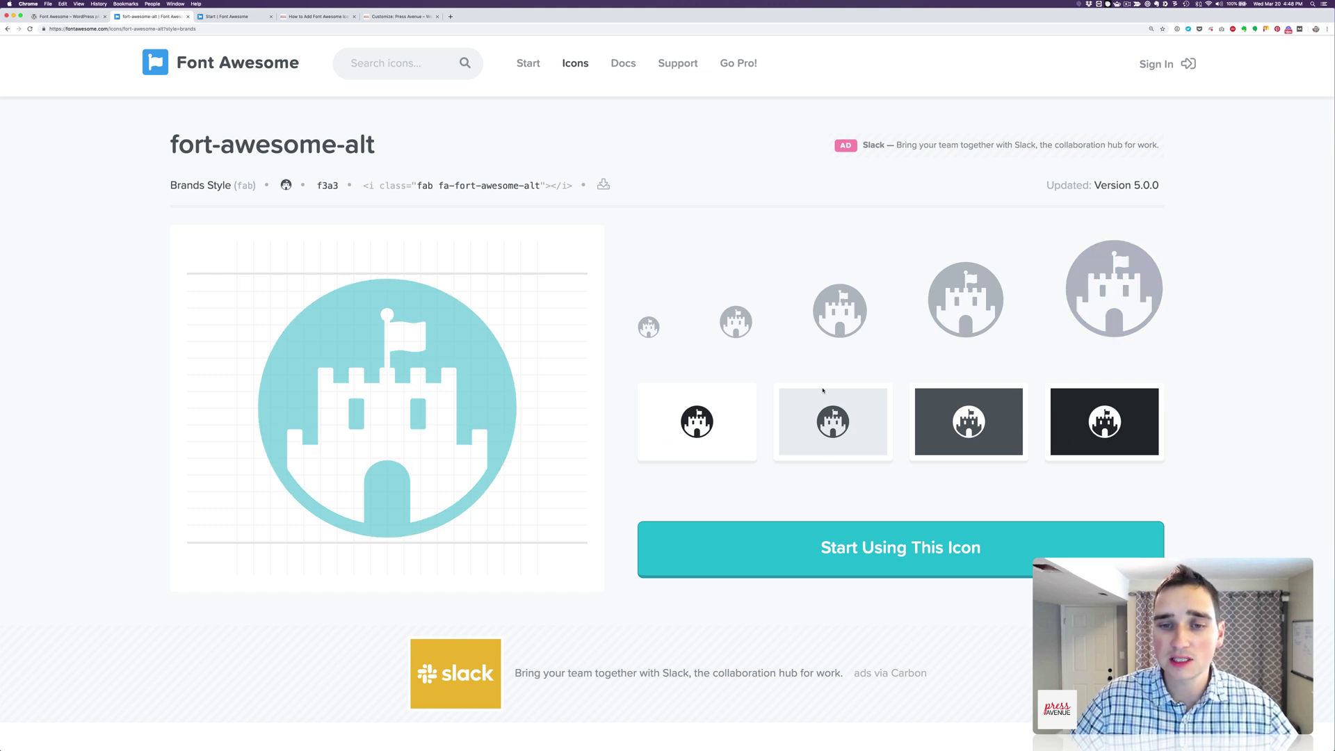
{"action": "scroll", "coordinate": [822, 391], "scroll_direction": "down", "scroll_amount": 10}
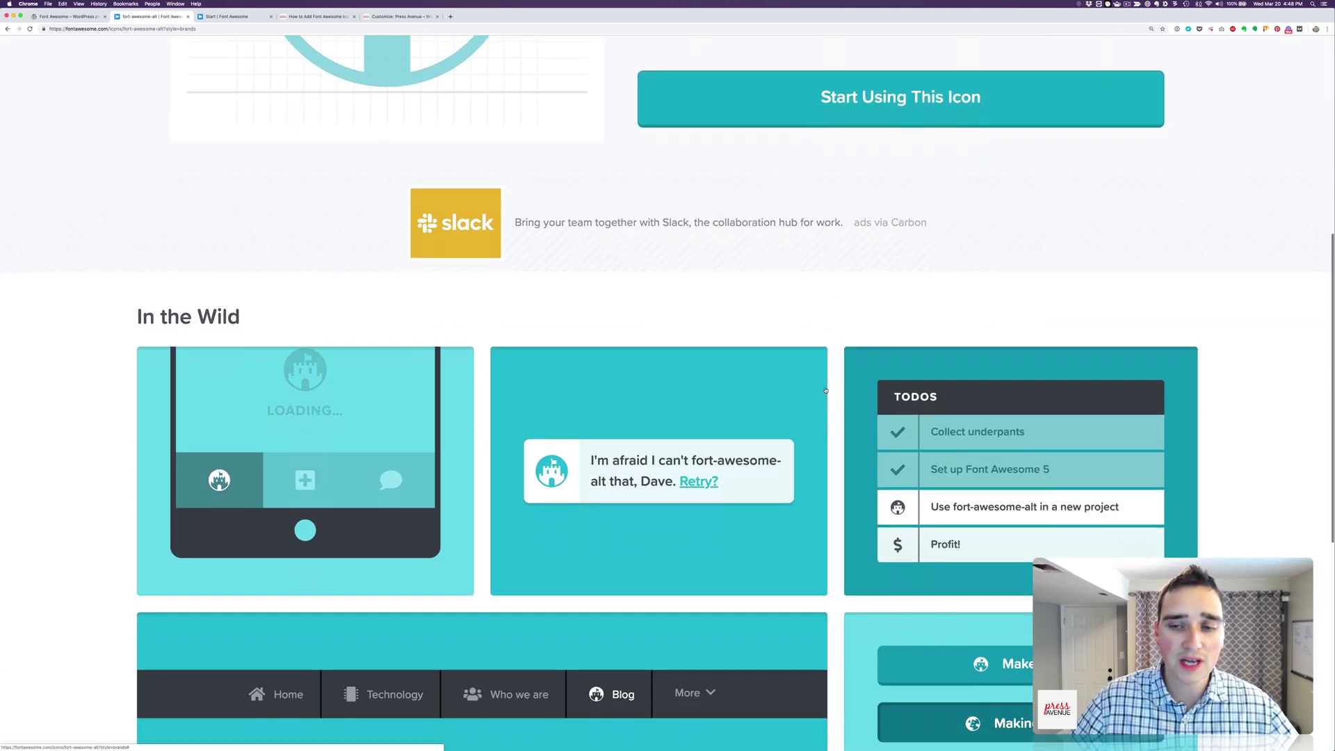
{"action": "scroll", "coordinate": [826, 391], "scroll_direction": "down", "scroll_amount": 5}
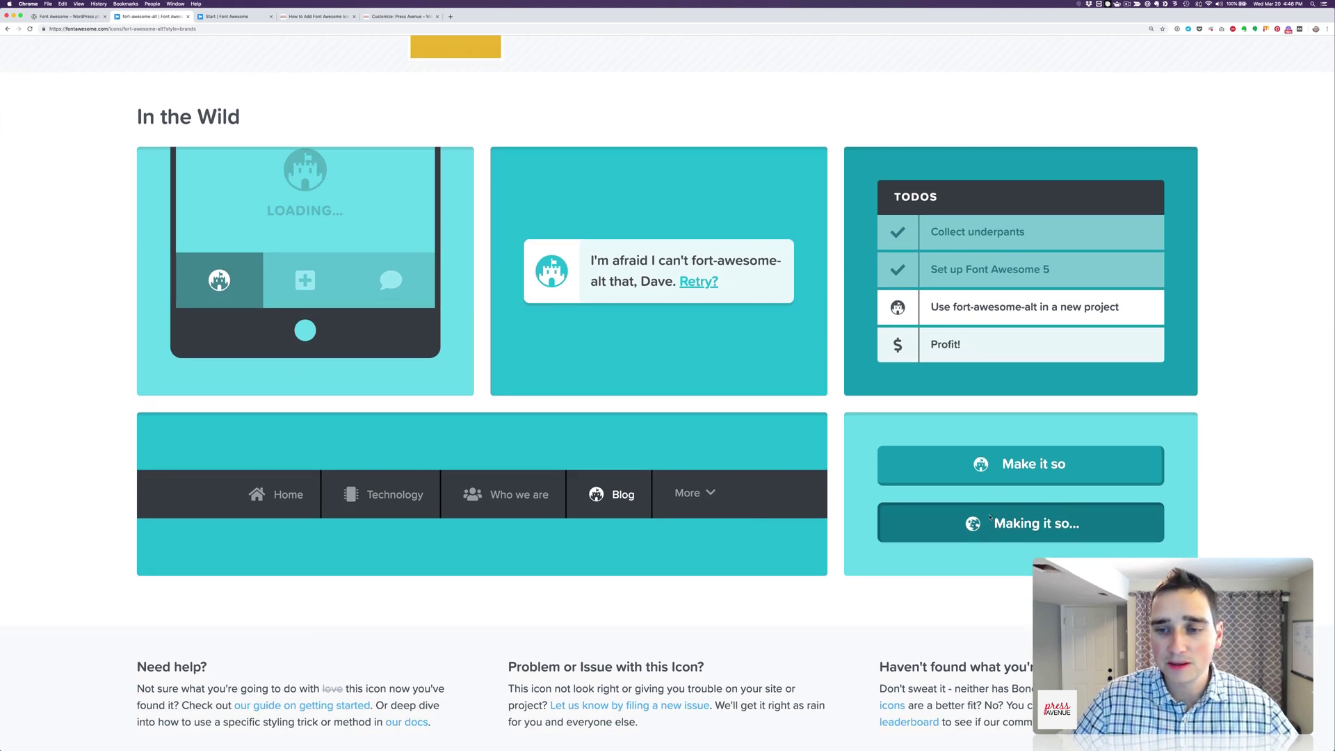
{"action": "scroll", "coordinate": [708, 536], "scroll_direction": "down", "scroll_amount": 3}
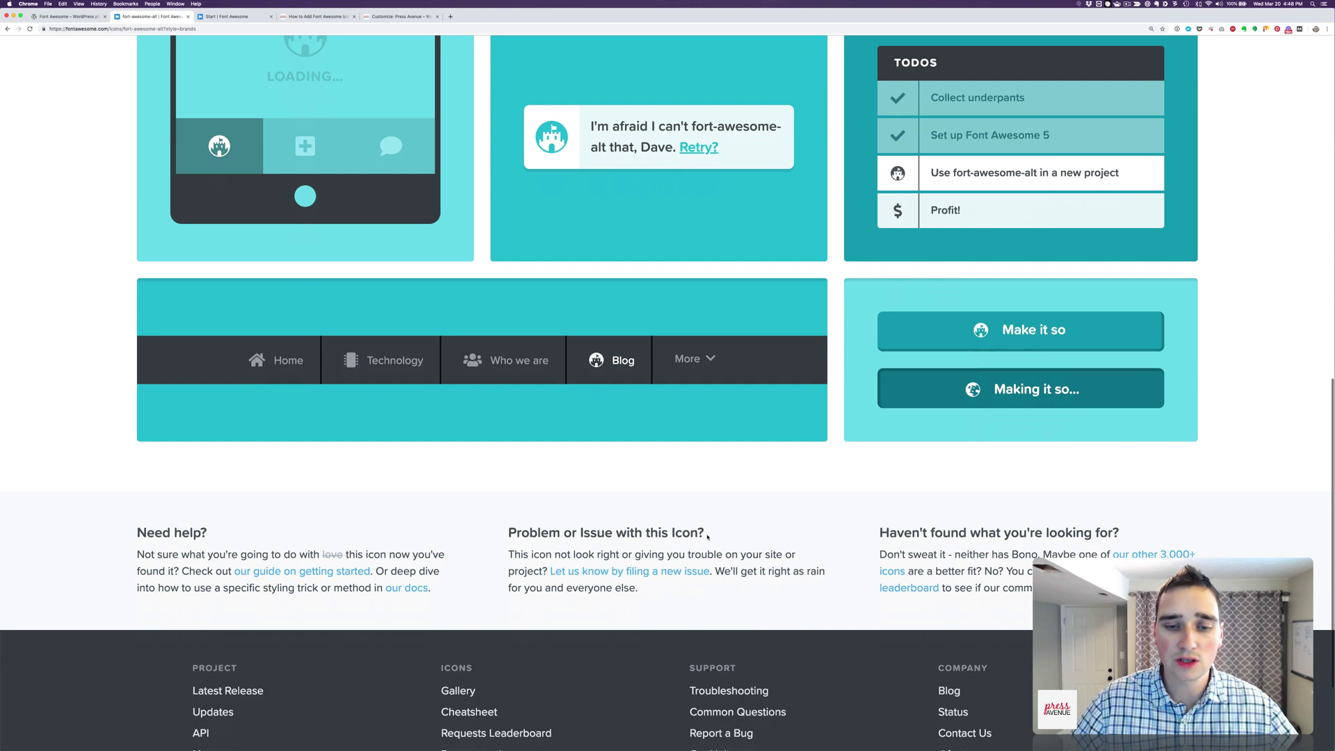
{"action": "scroll", "coordinate": [696, 447], "scroll_direction": "up", "scroll_amount": 2}
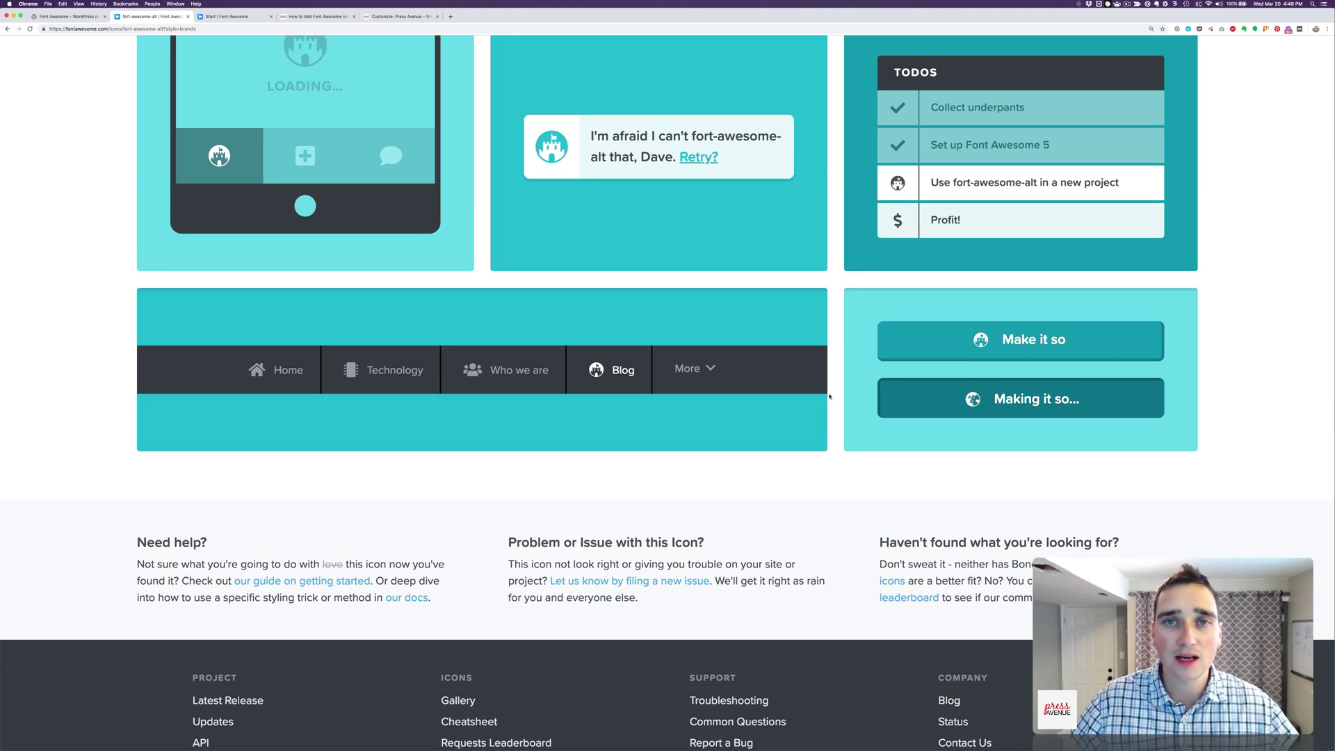
{"action": "scroll", "coordinate": [829, 397], "scroll_direction": "up", "scroll_amount": 10}
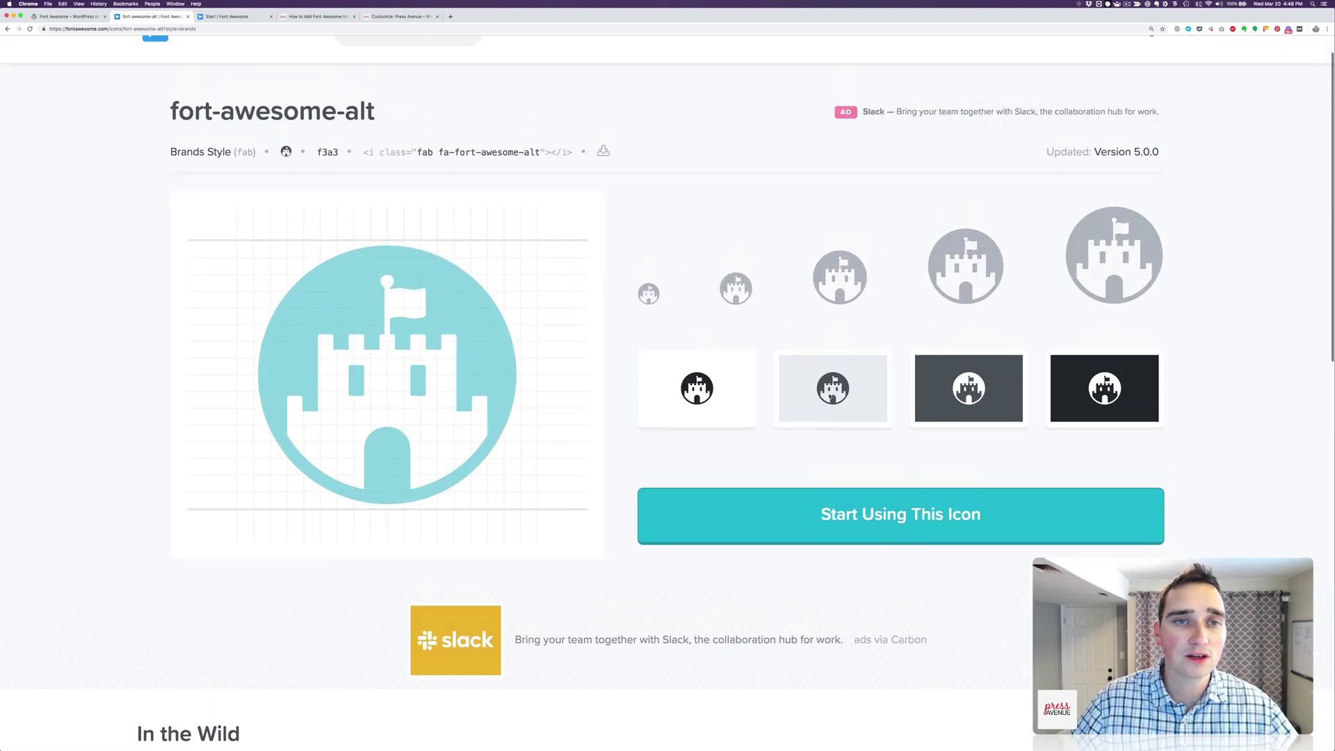
{"action": "scroll", "coordinate": [832, 397], "scroll_direction": "up", "scroll_amount": 2}
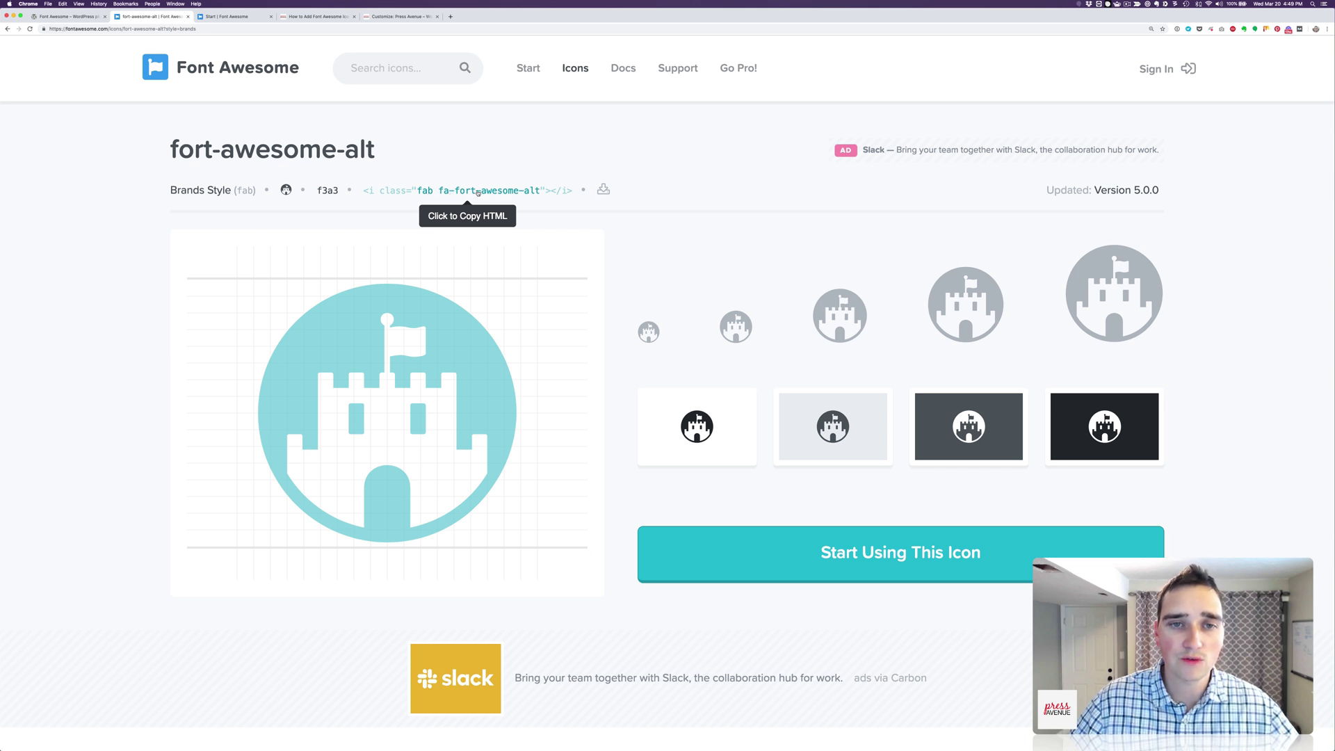
{"action": "left_click", "coordinate": [562, 191]}
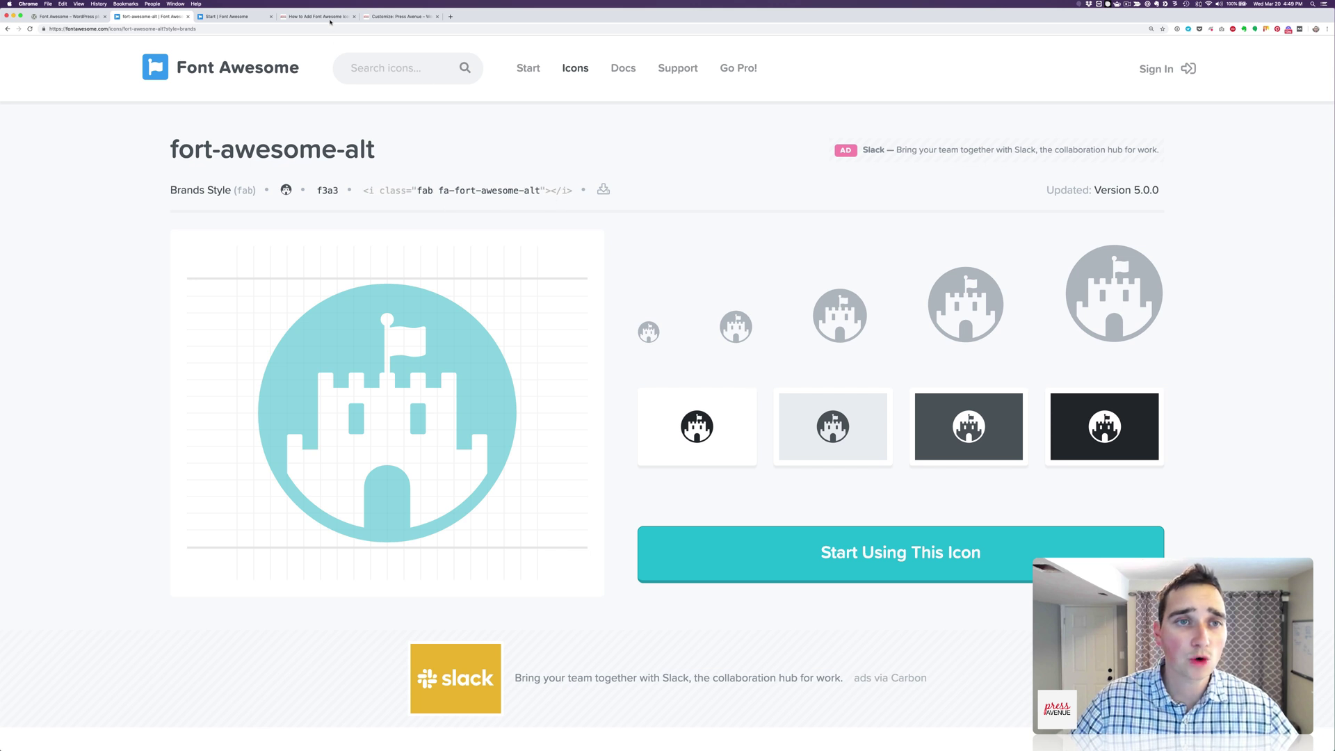
Paste the fort-awesome-alt <i> tag before 'Home' in the Home item's Navigation Label.
{"action": "left_click", "coordinate": [400, 16]}
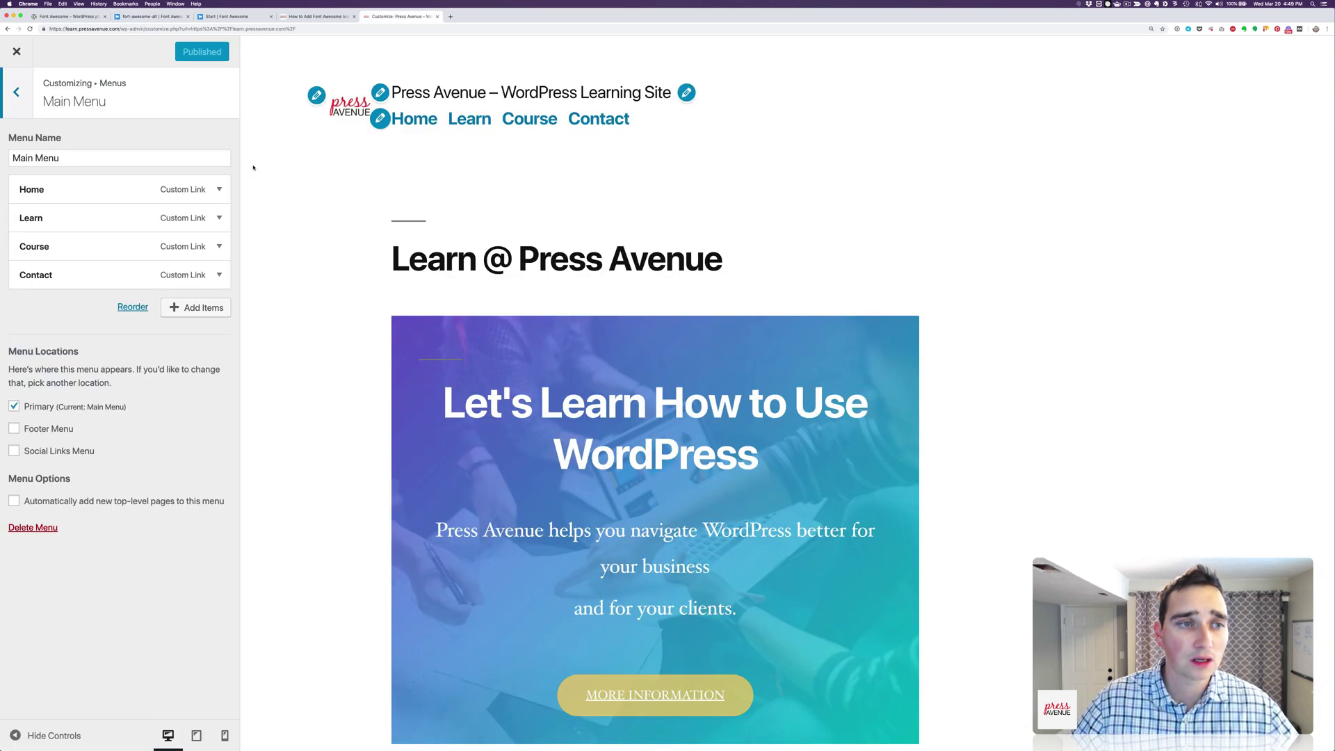
{"action": "left_click", "coordinate": [220, 189]}
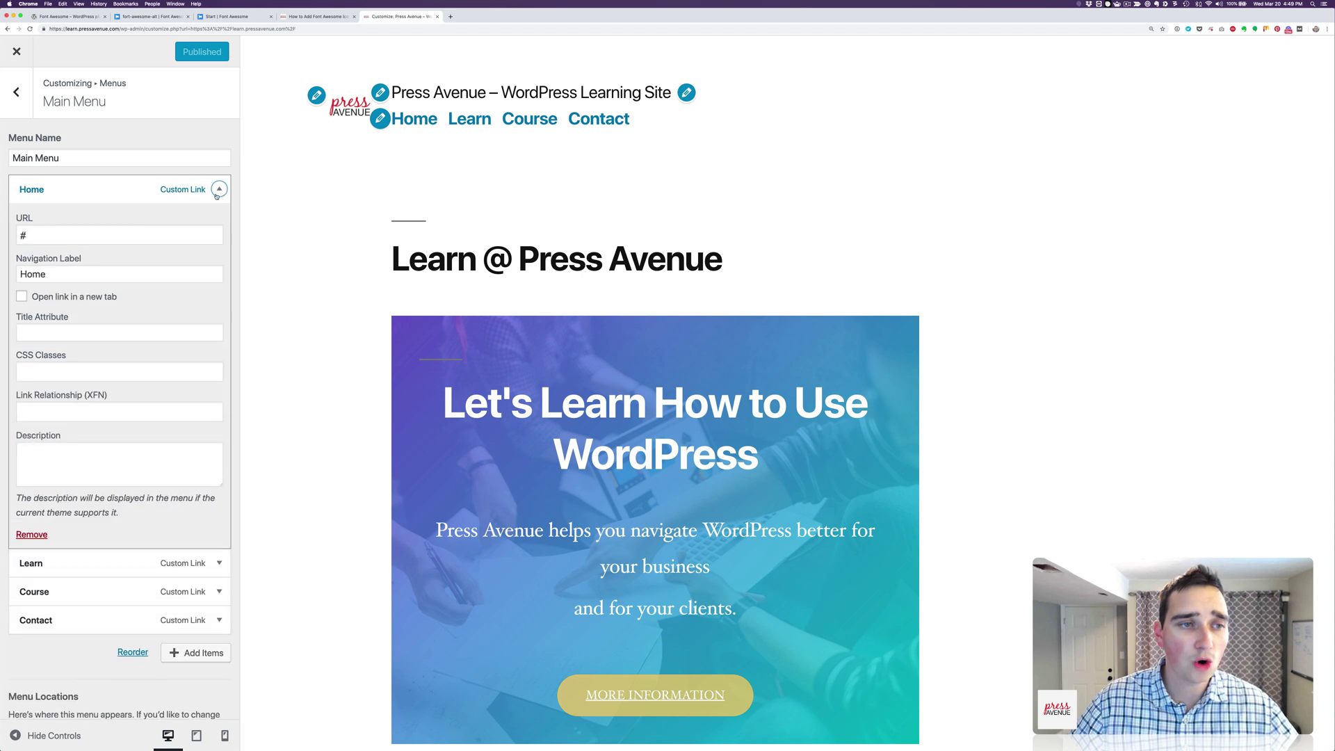
{"action": "left_click", "coordinate": [31, 233]}
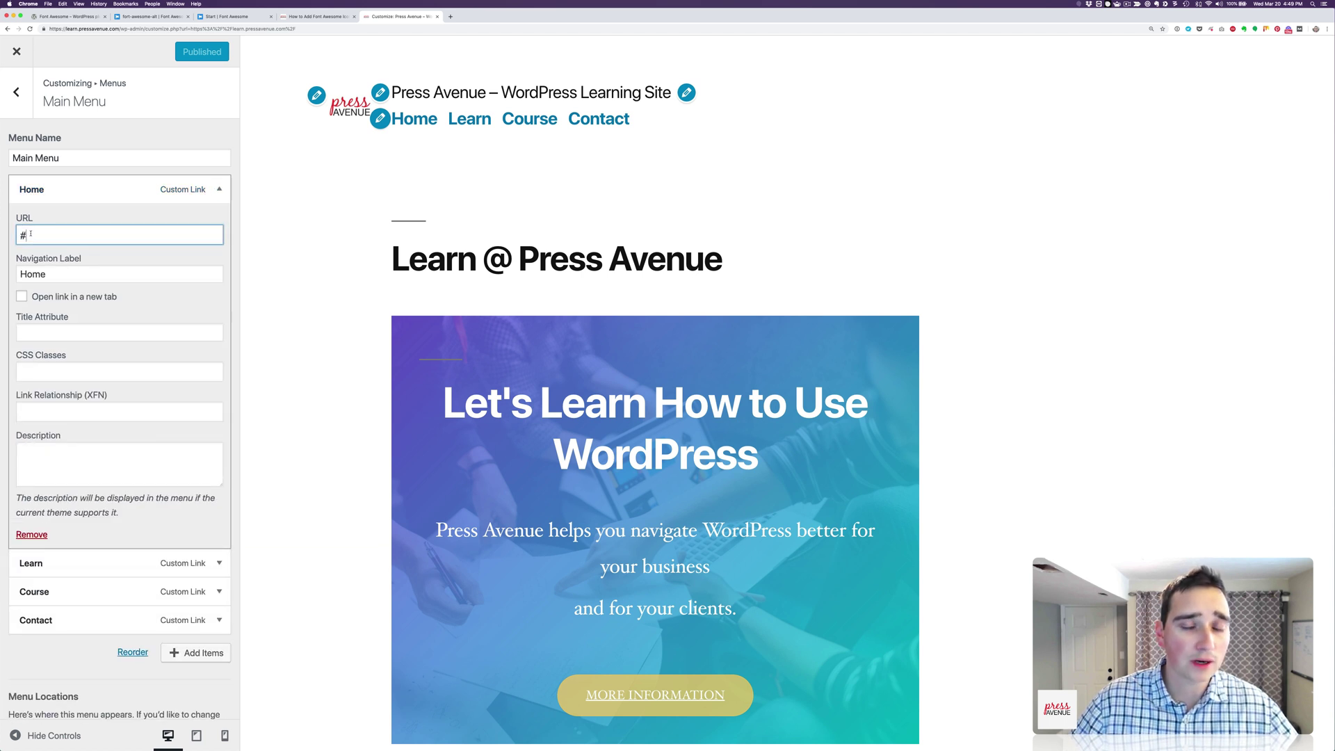
{"action": "left_click", "coordinate": [21, 273]}
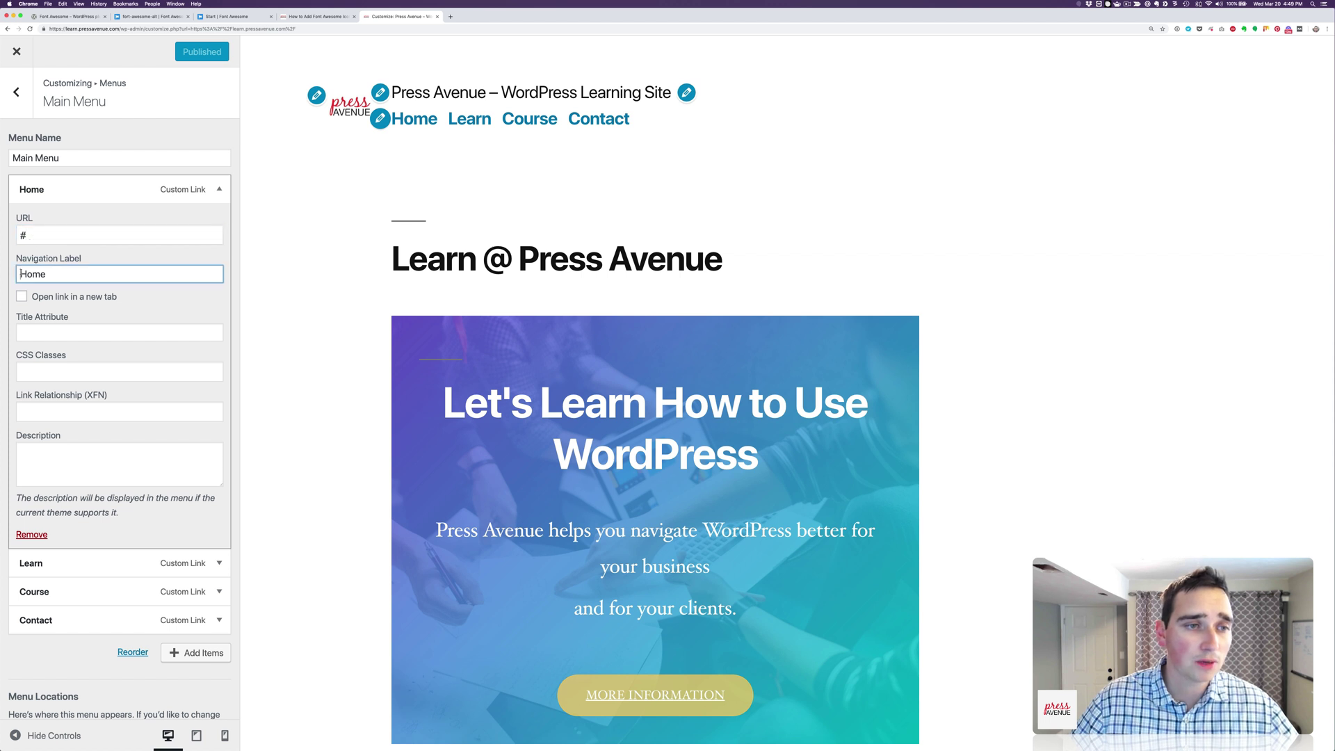
{"action": "key", "text": "super+v"}
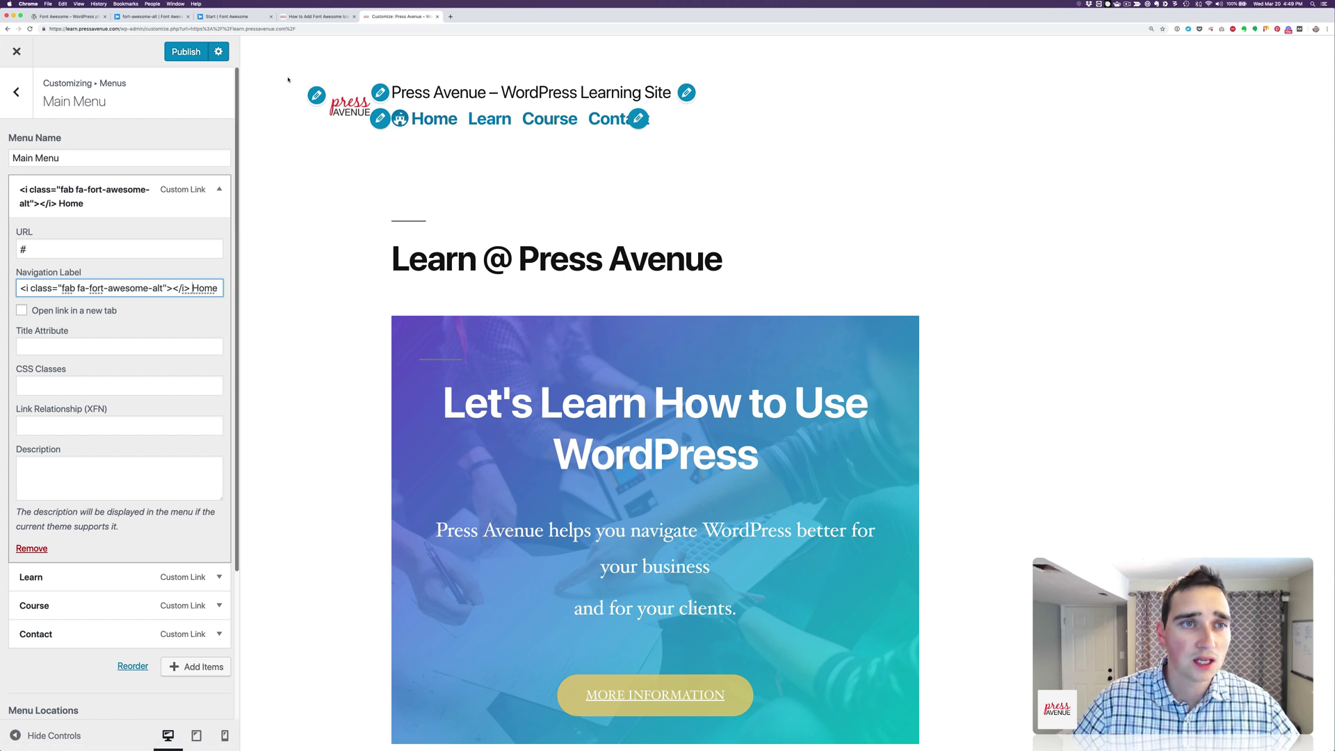
Search Font Awesome for 'lear' and copy the graduation-cap icon's HTML snippet.
{"action": "left_click", "coordinate": [165, 18]}
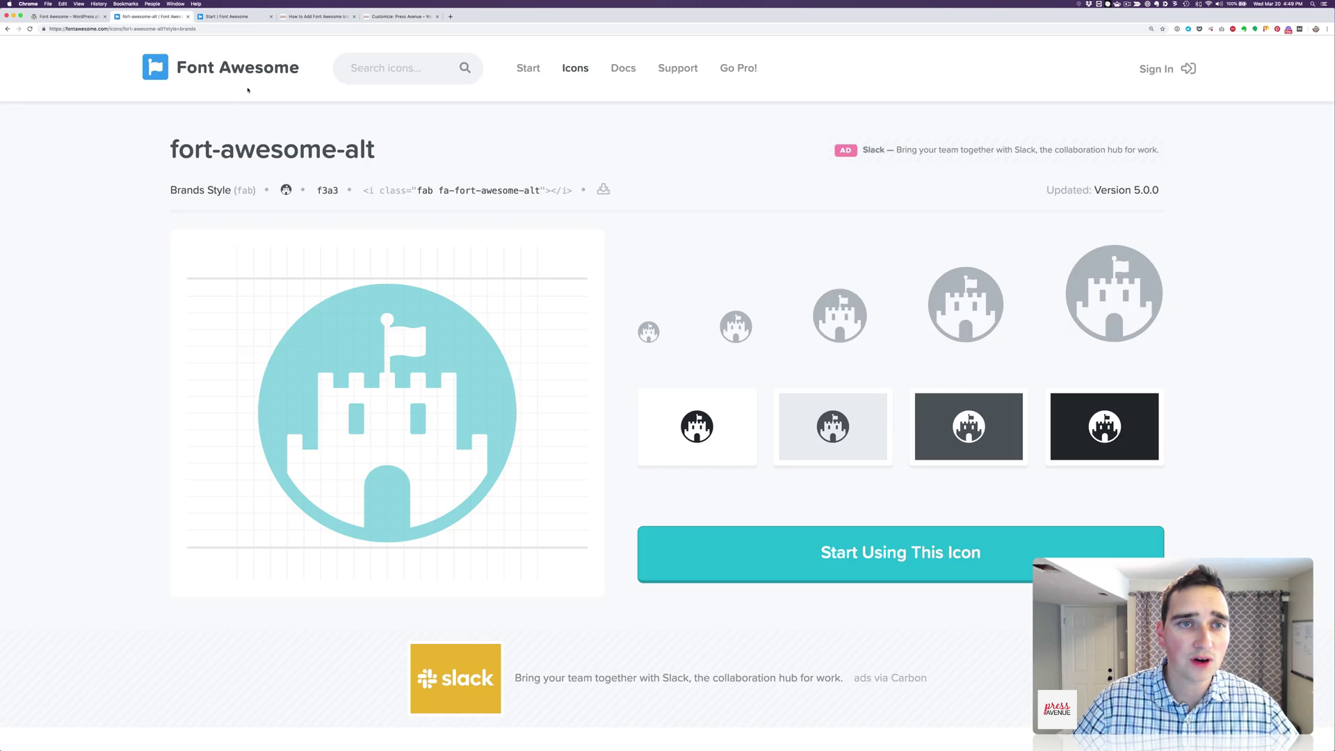
{"action": "left_click", "coordinate": [367, 70]}
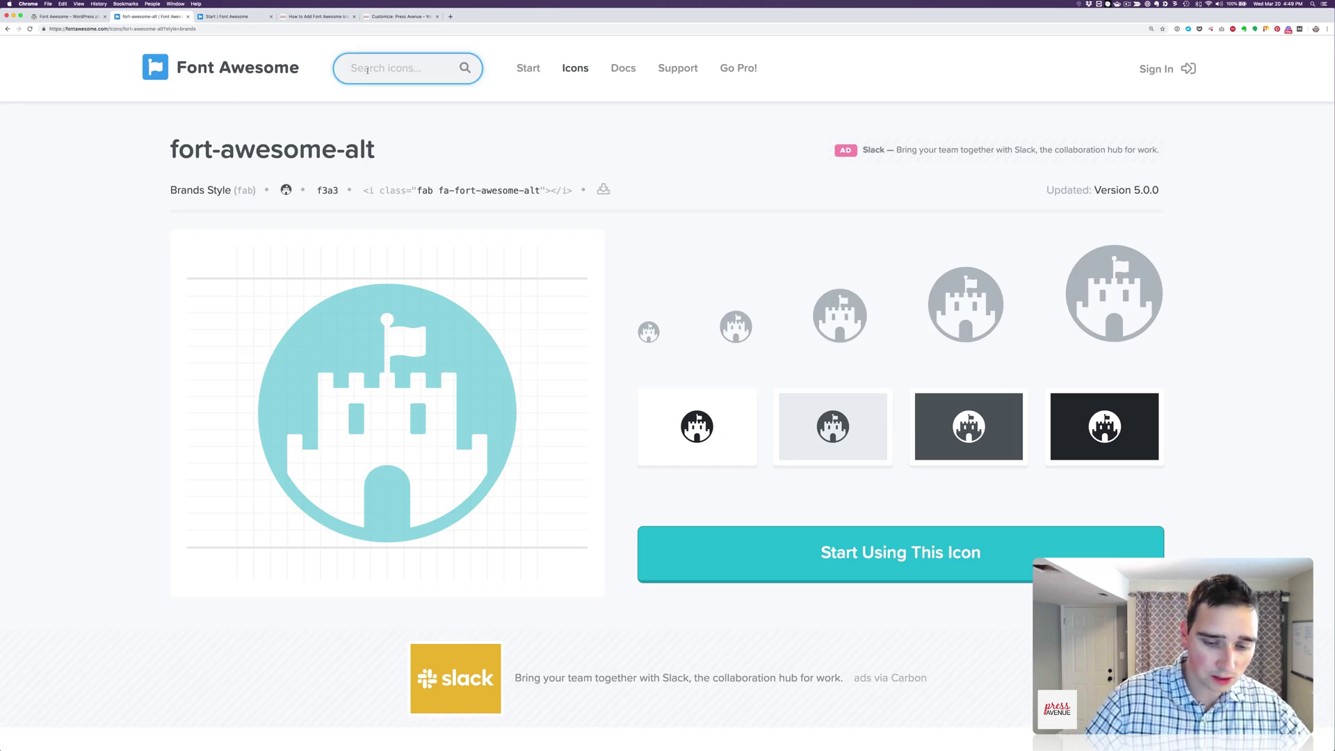
{"action": "type", "text": "learn"}
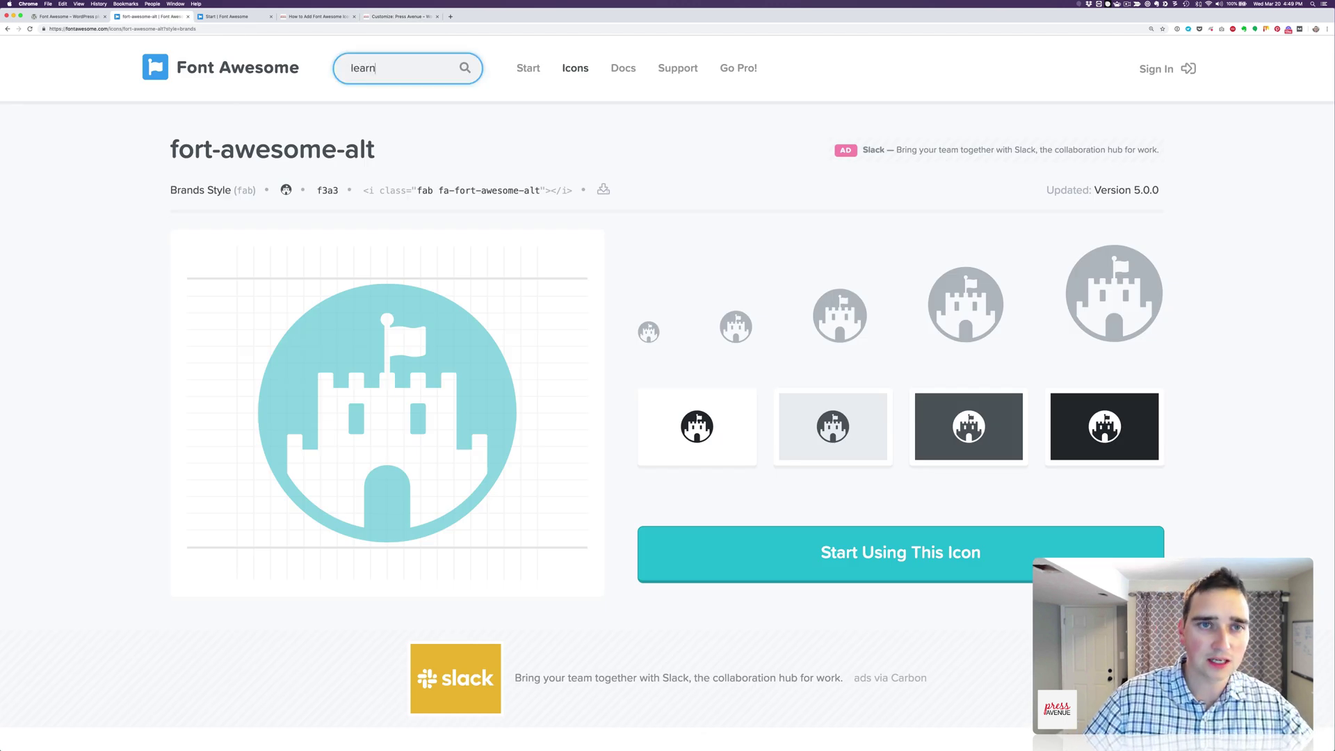
{"action": "key", "text": "Return"}
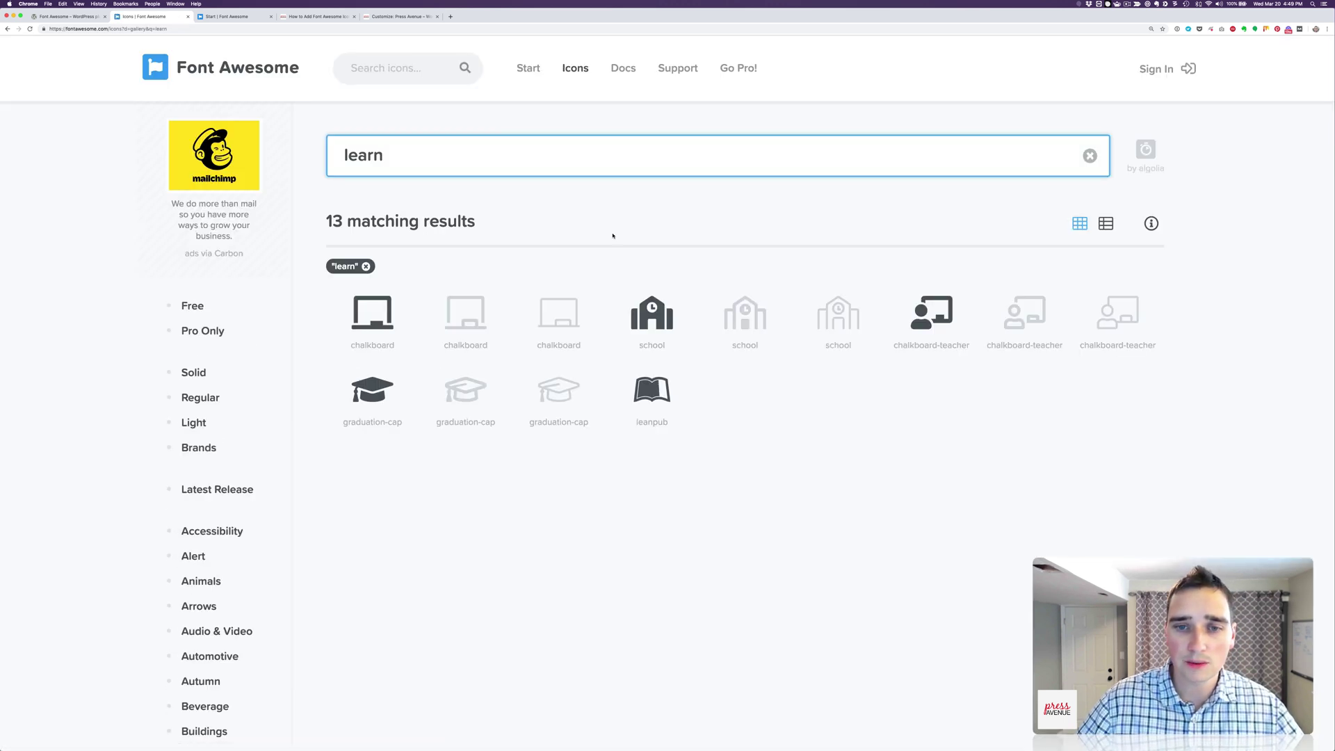
{"action": "left_click", "coordinate": [378, 401]}
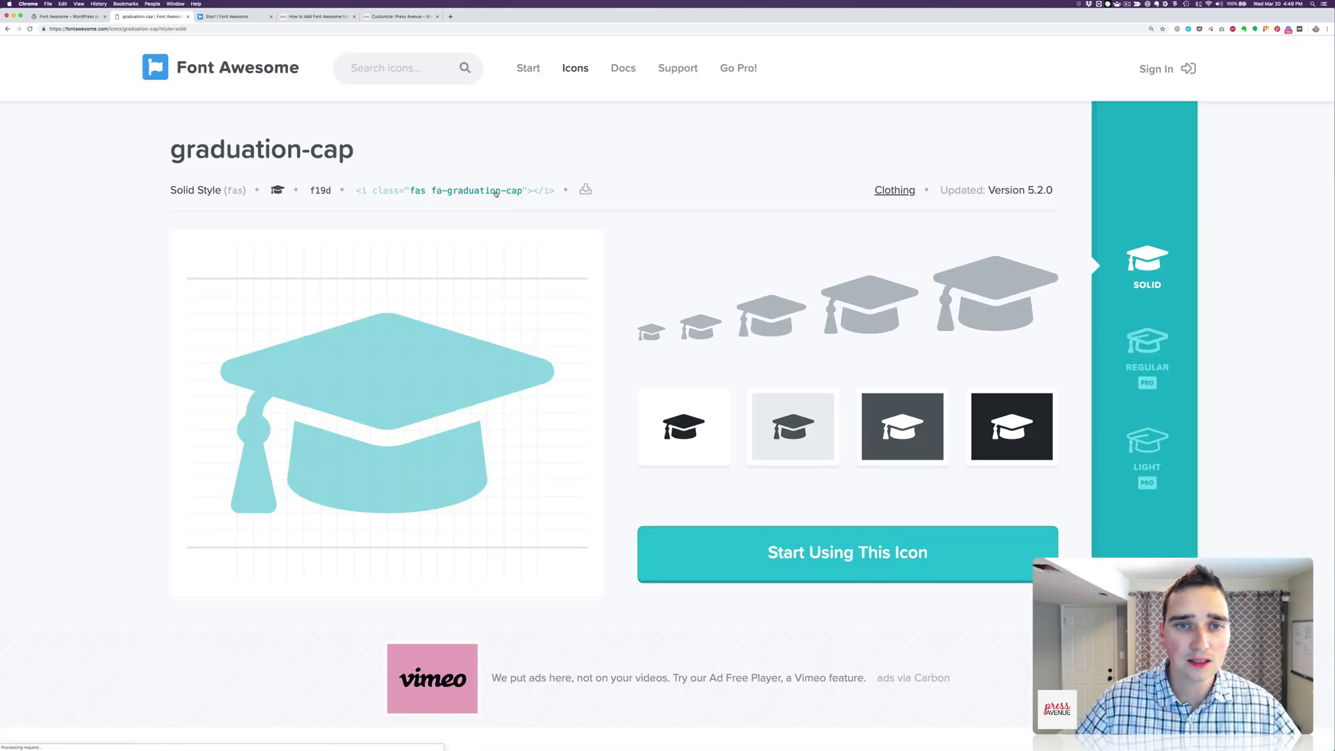
{"action": "left_click", "coordinate": [496, 191]}
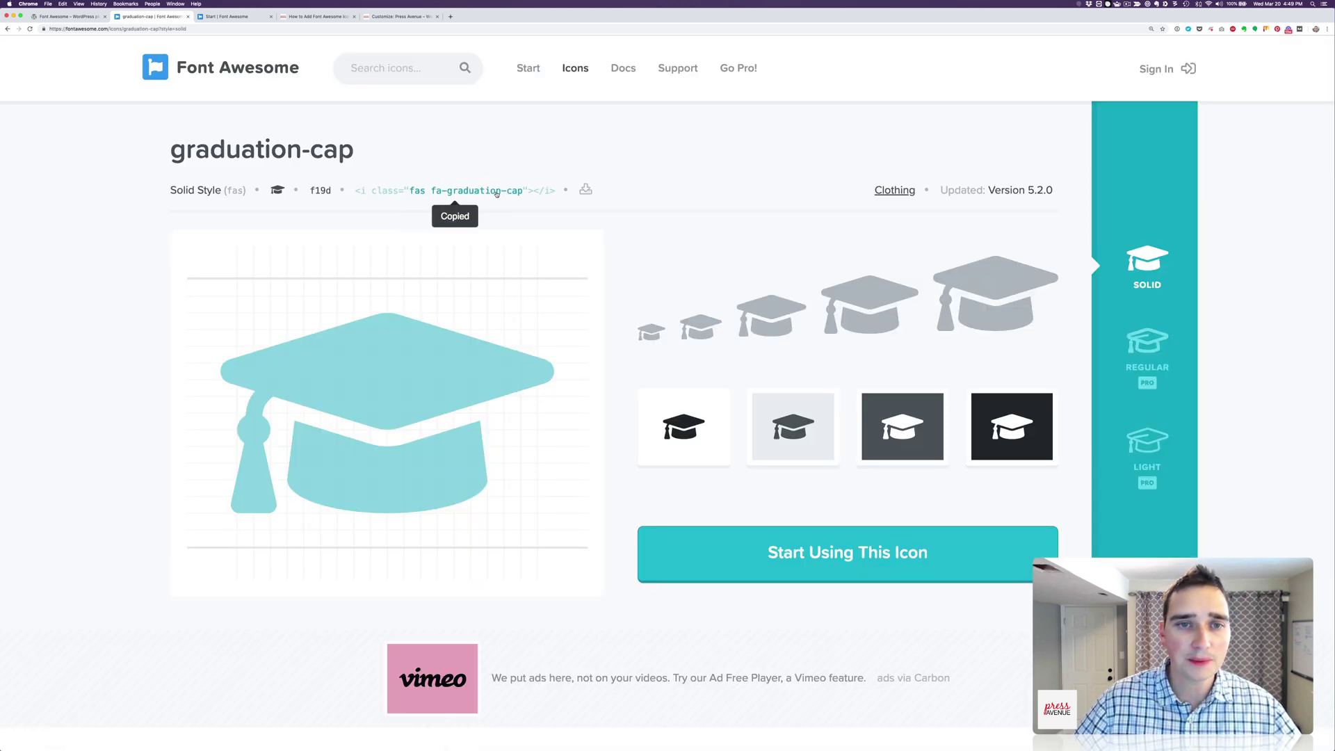
Return to the WordPress menu Customizer tab.
{"action": "left_click", "coordinate": [222, 16]}
{"action": "left_click", "coordinate": [165, 17]}
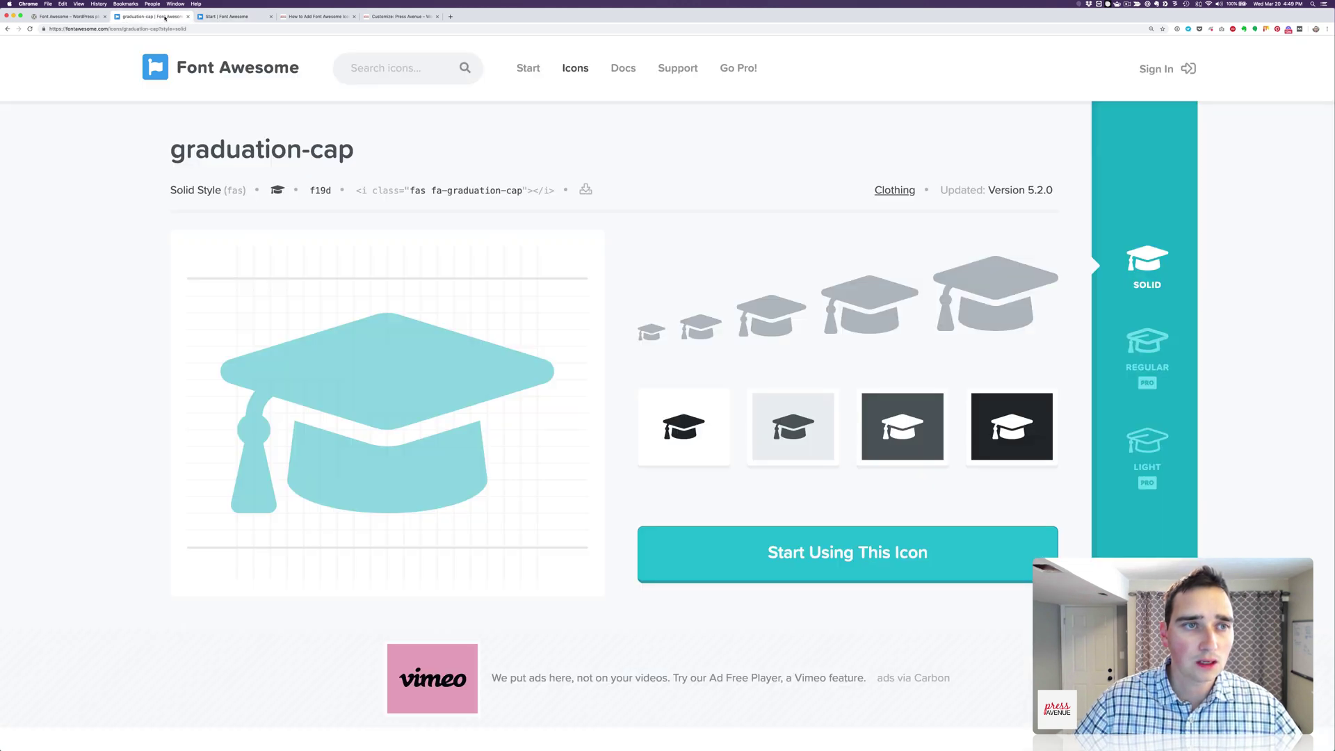
{"action": "left_click", "coordinate": [389, 16]}
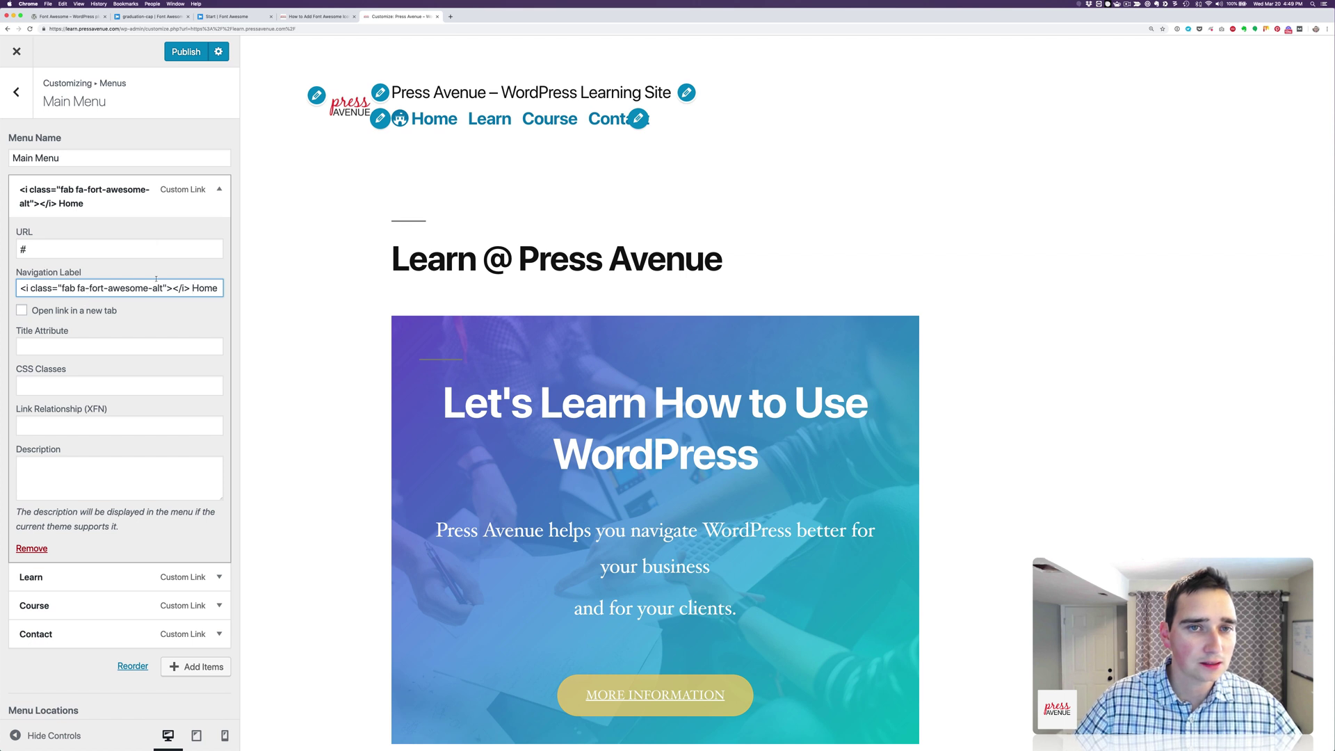
Paste the fa-graduation-cap tag before 'Learn', publish, and exit to the live site.
{"action": "scroll", "coordinate": [174, 362], "scroll_direction": "down", "scroll_amount": 3}
{"action": "left_click", "coordinate": [196, 442]}
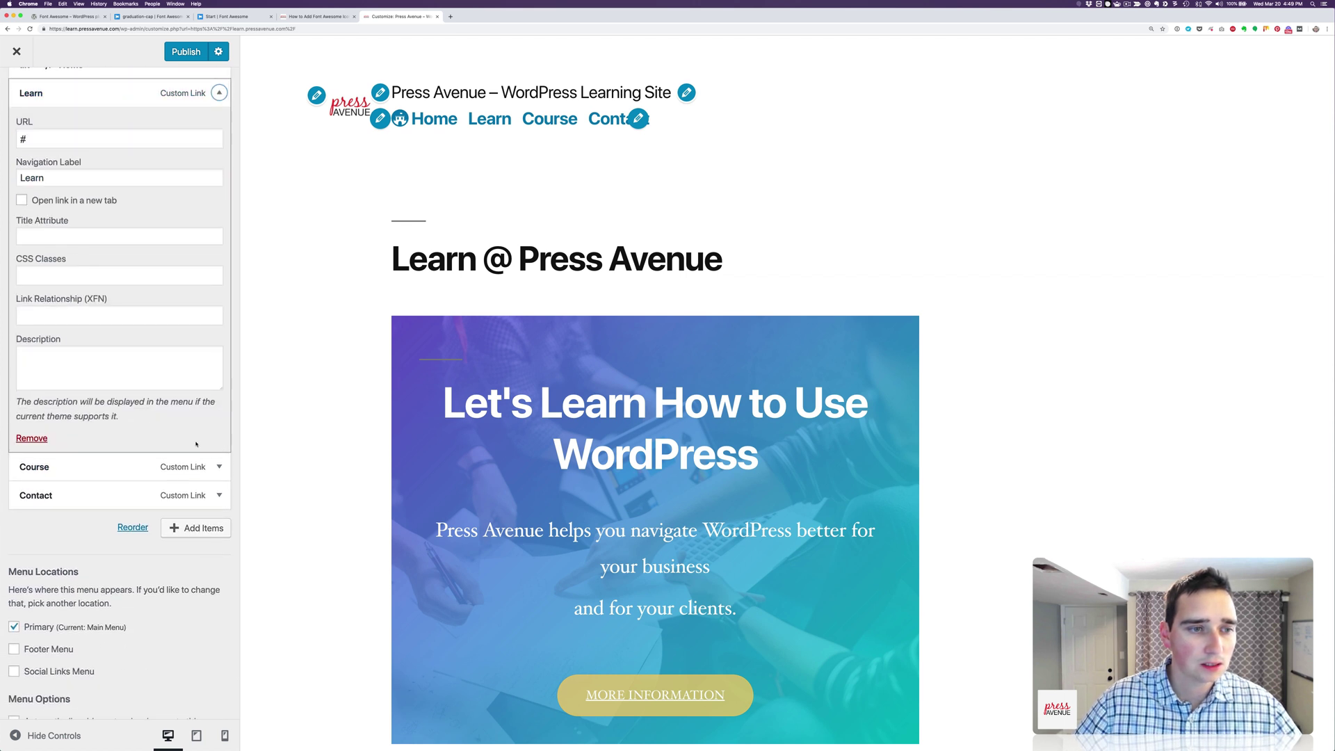
{"action": "left_click", "coordinate": [21, 178]}
{"action": "key", "text": "super+v"}
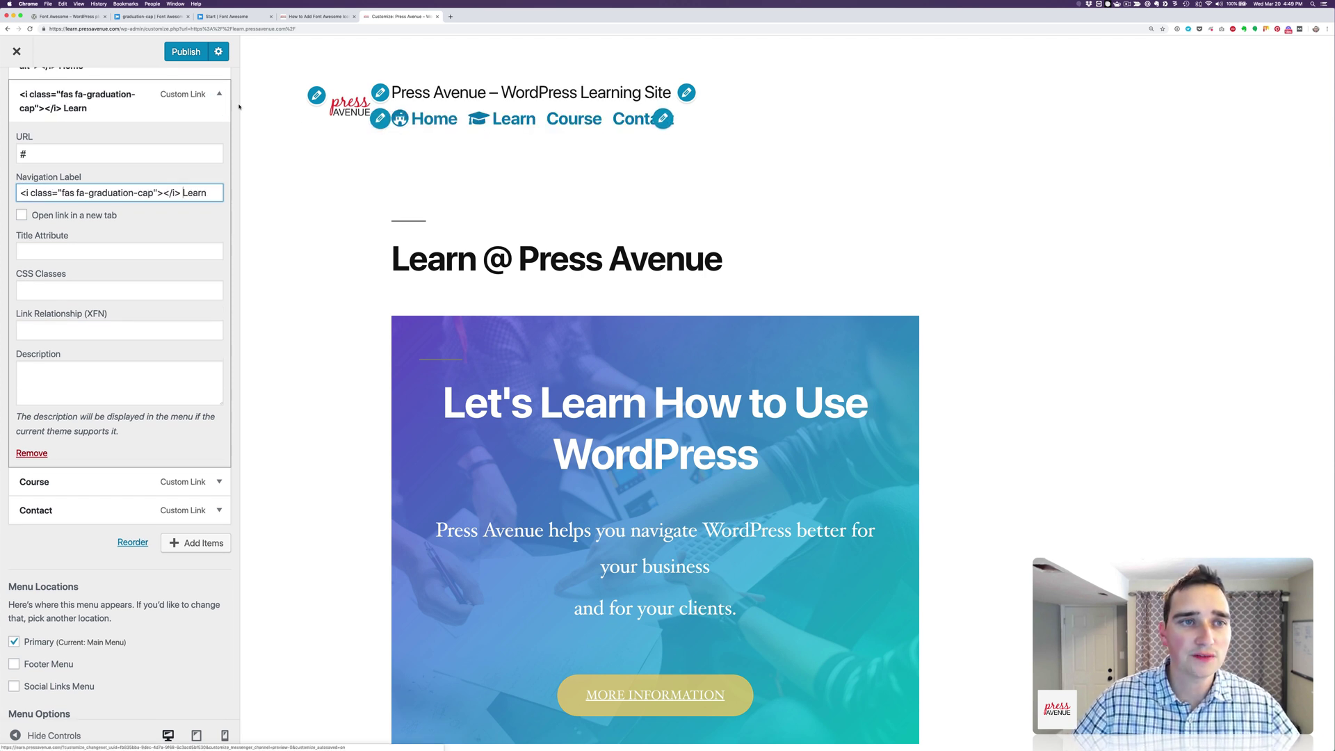
{"action": "left_click", "coordinate": [186, 52]}
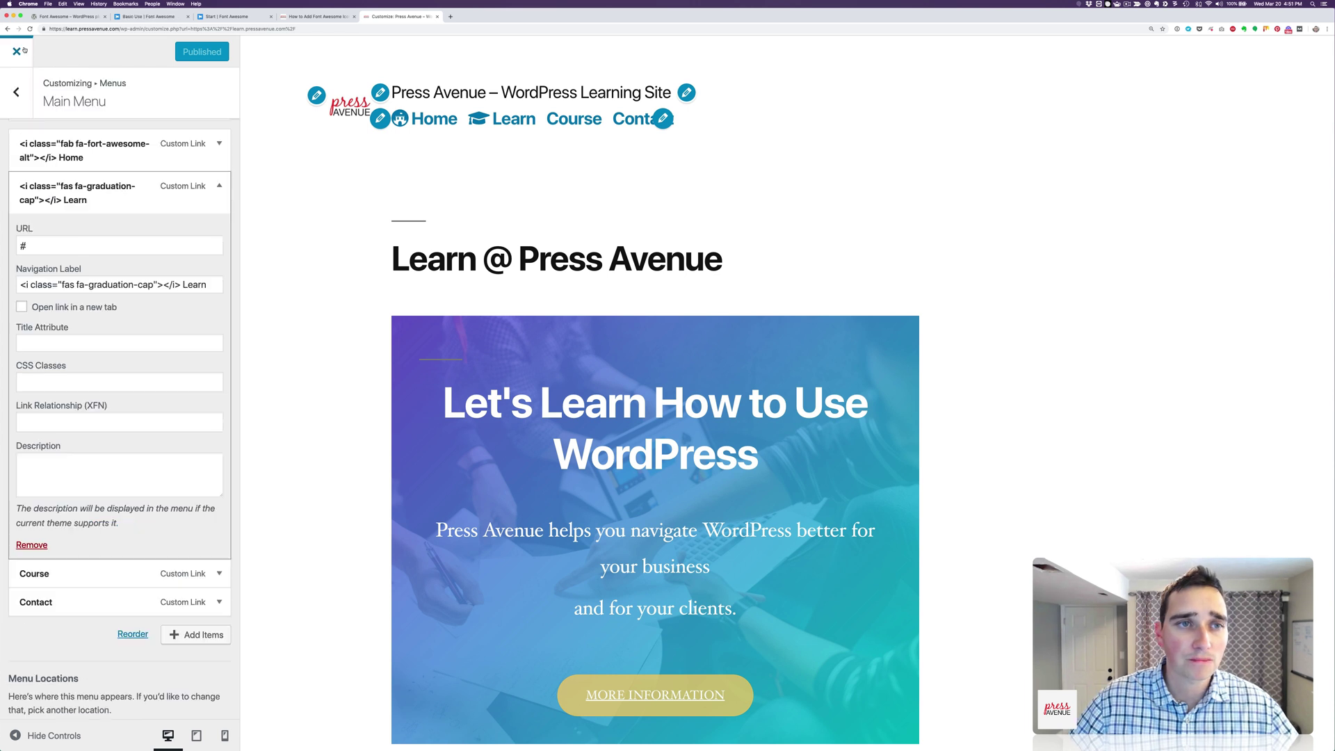
{"action": "left_click", "coordinate": [16, 52]}
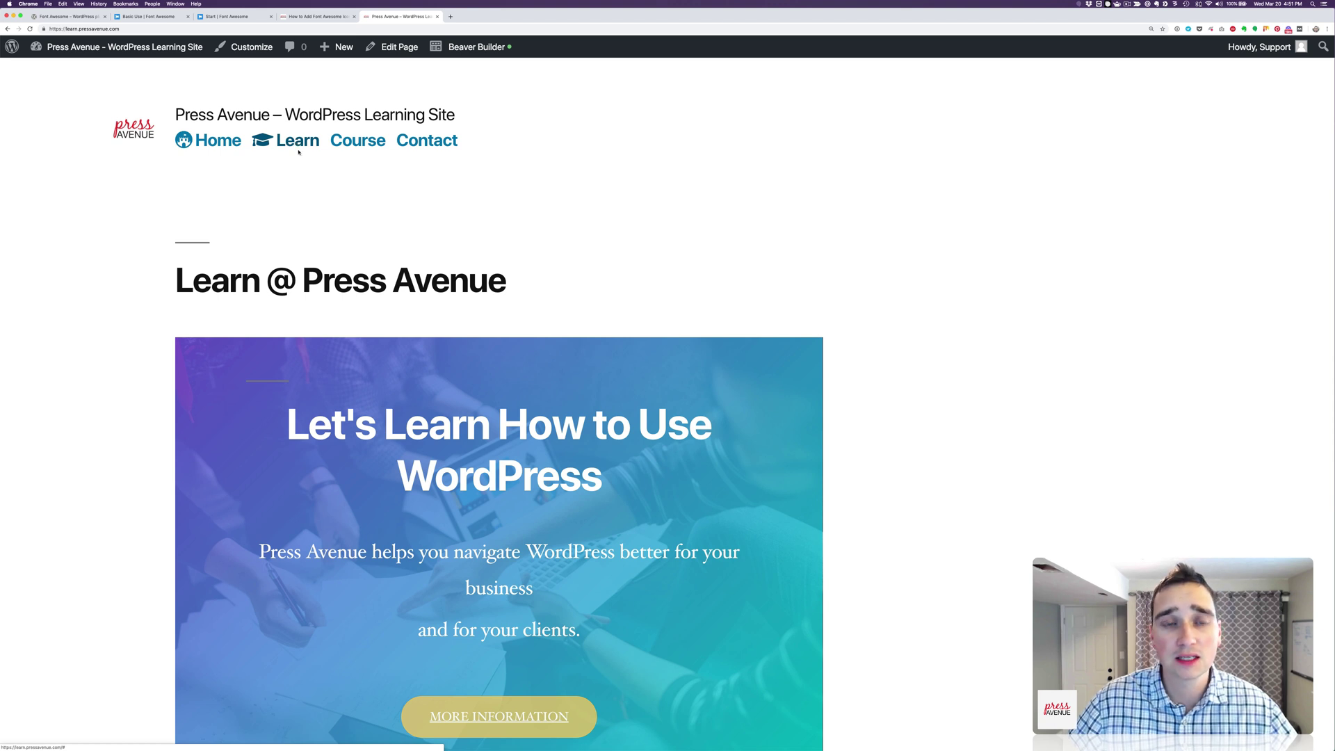
In the how-to article, highlight the external stylesheet snippet and its bootstrapcdn address.
{"action": "left_click", "coordinate": [330, 17]}
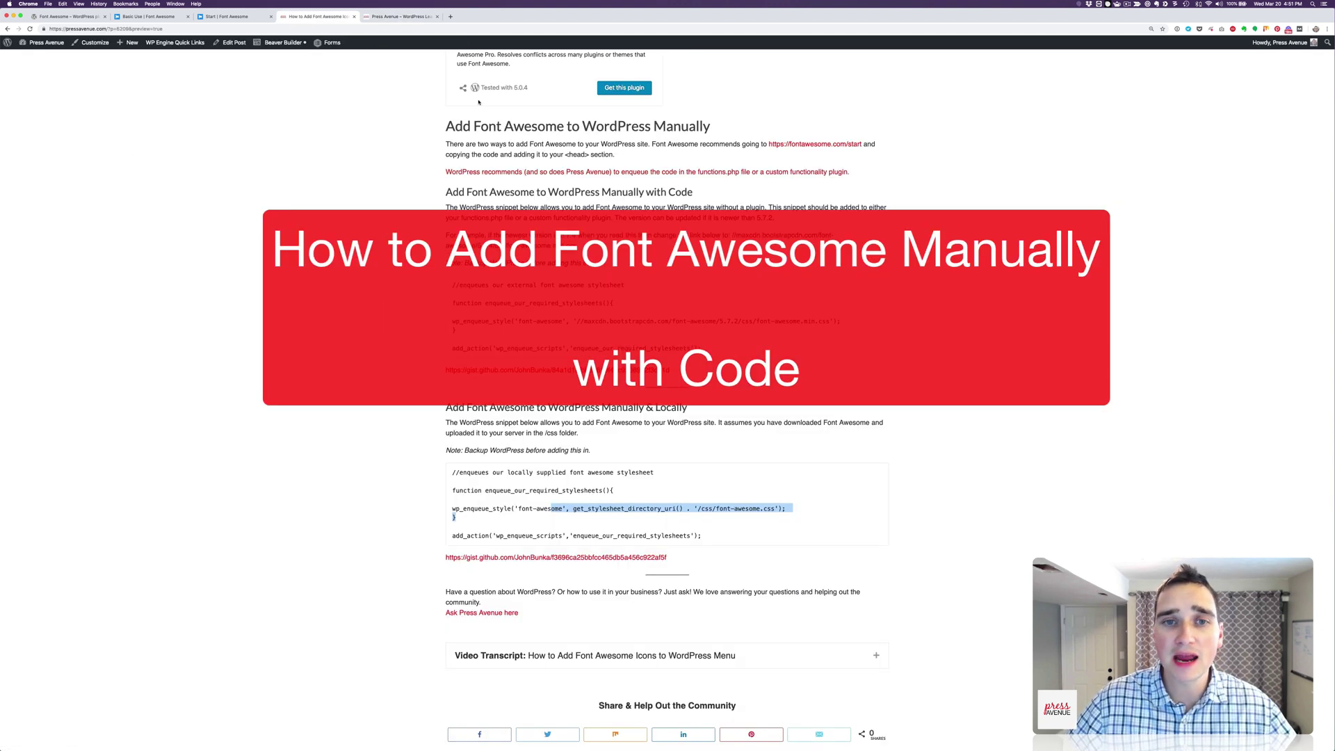
{"action": "scroll", "coordinate": [667, 397], "scroll_direction": "down", "scroll_amount": 2}
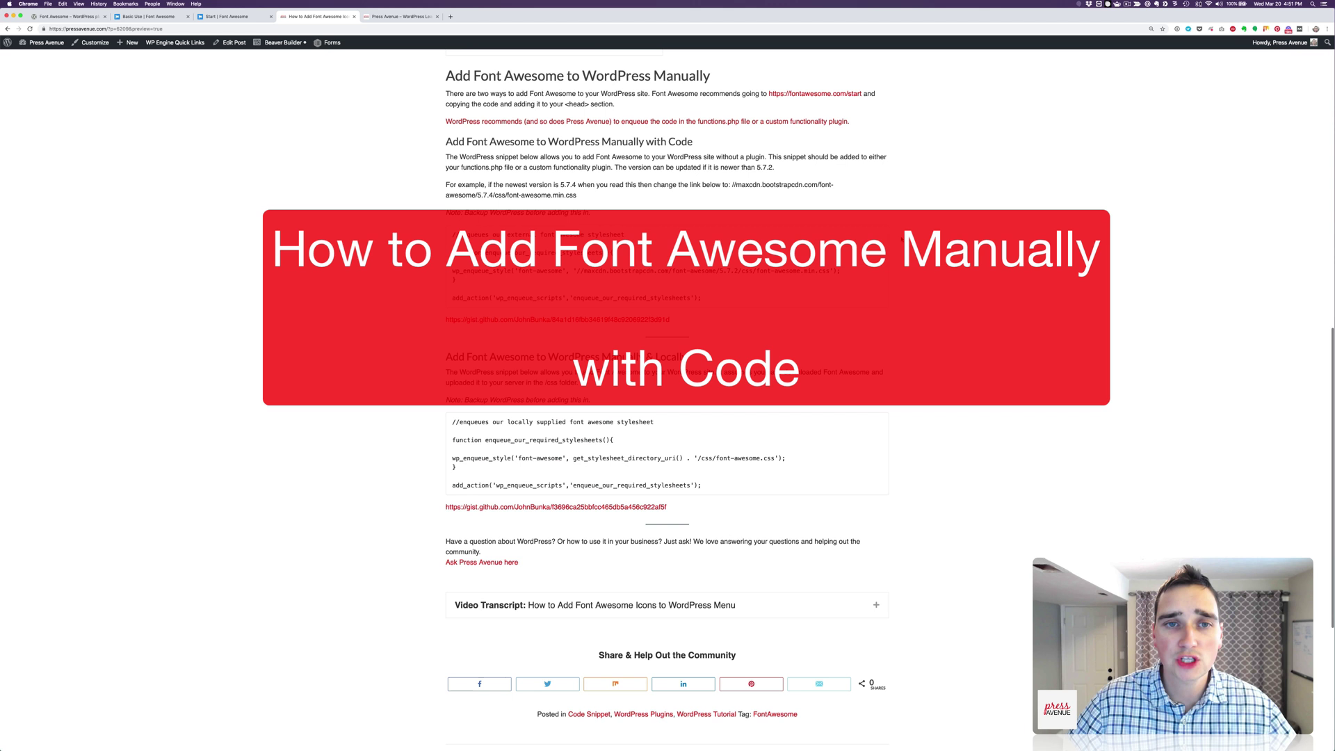
{"action": "left_click_drag", "start_coordinate": [452, 234], "coordinate": [702, 298]}
{"action": "left_click", "coordinate": [718, 299]}
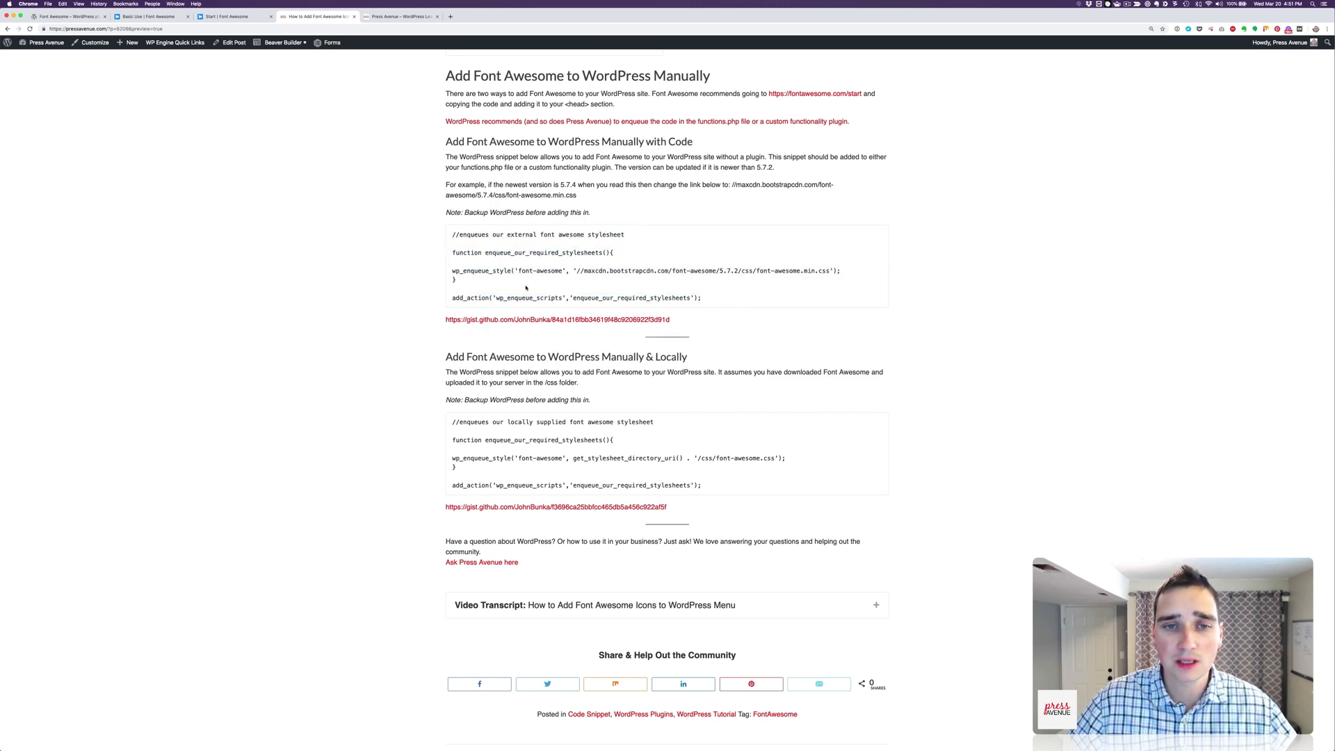
{"action": "left_click_drag", "start_coordinate": [594, 272], "coordinate": [659, 271]}
{"action": "left_click", "coordinate": [663, 259]}
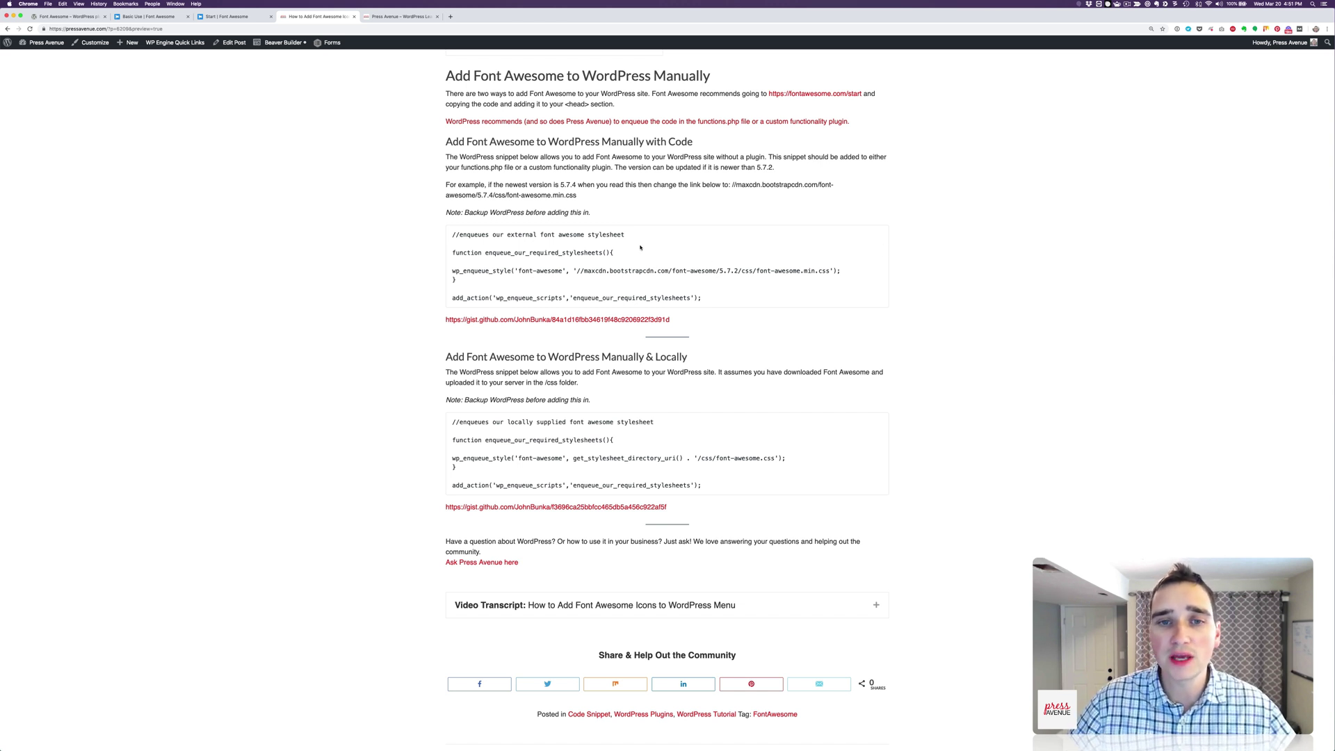
Compare the paragraph's 5.7.4 version with the 5.7.2 version in the stylesheet URL.
{"action": "left_click_drag", "start_coordinate": [550, 182], "coordinate": [588, 184]}
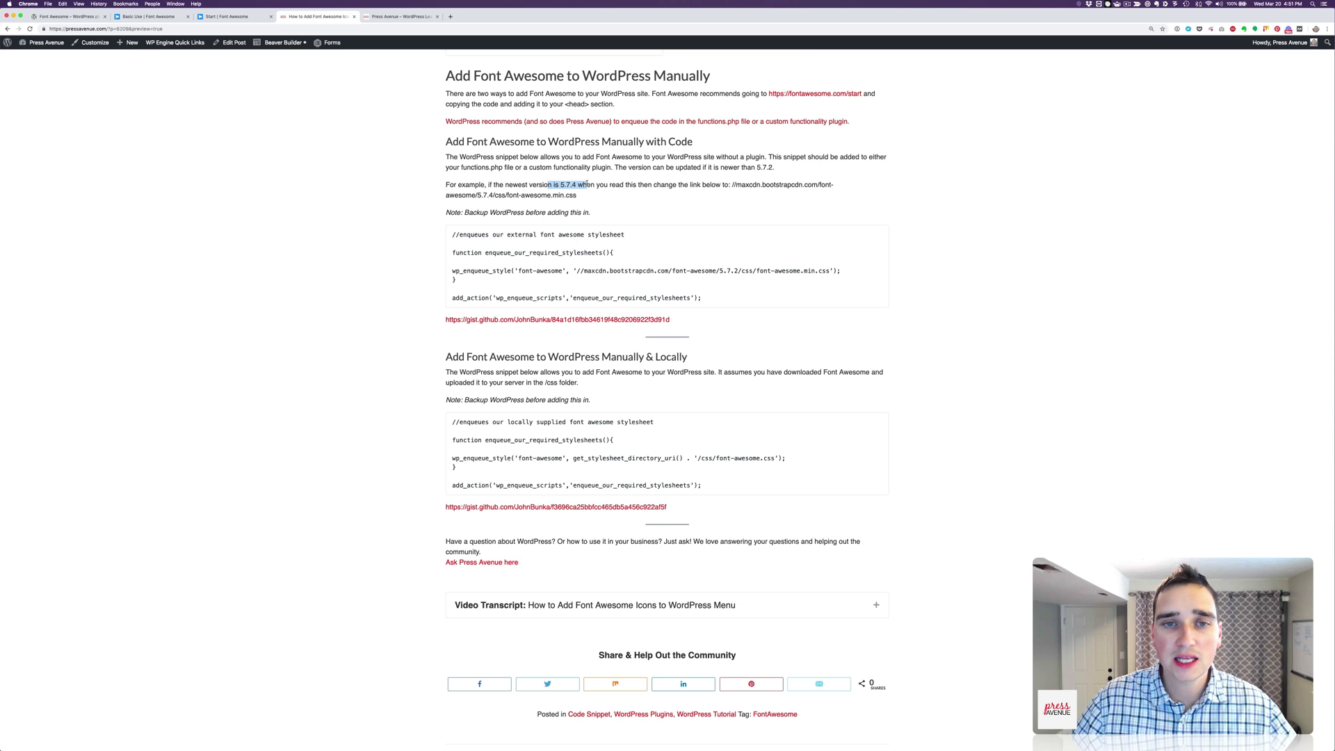
{"action": "left_click", "coordinate": [654, 182]}
{"action": "left_click_drag", "start_coordinate": [761, 167], "coordinate": [784, 168]}
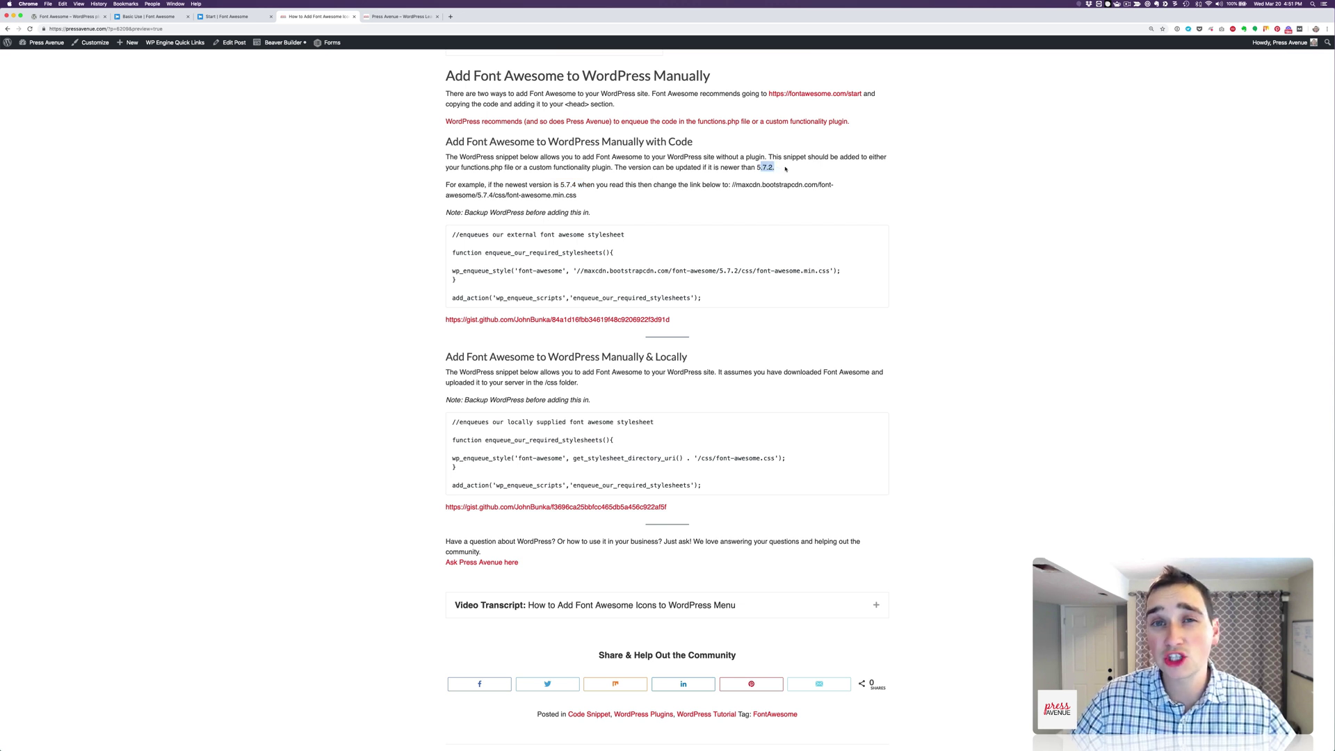
{"action": "left_click_drag", "start_coordinate": [707, 271], "coordinate": [761, 271]}
{"action": "left_click", "coordinate": [763, 271]}
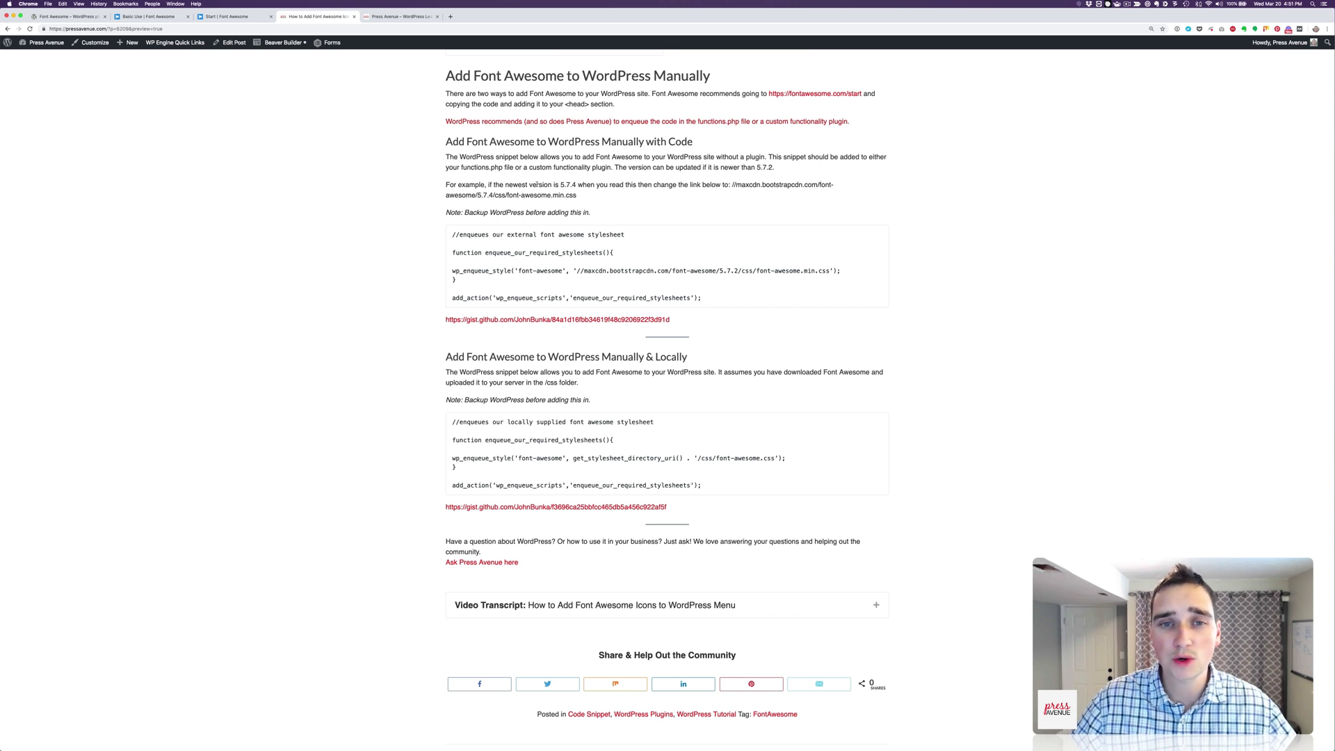
{"action": "left_click_drag", "start_coordinate": [536, 184], "coordinate": [593, 183]}
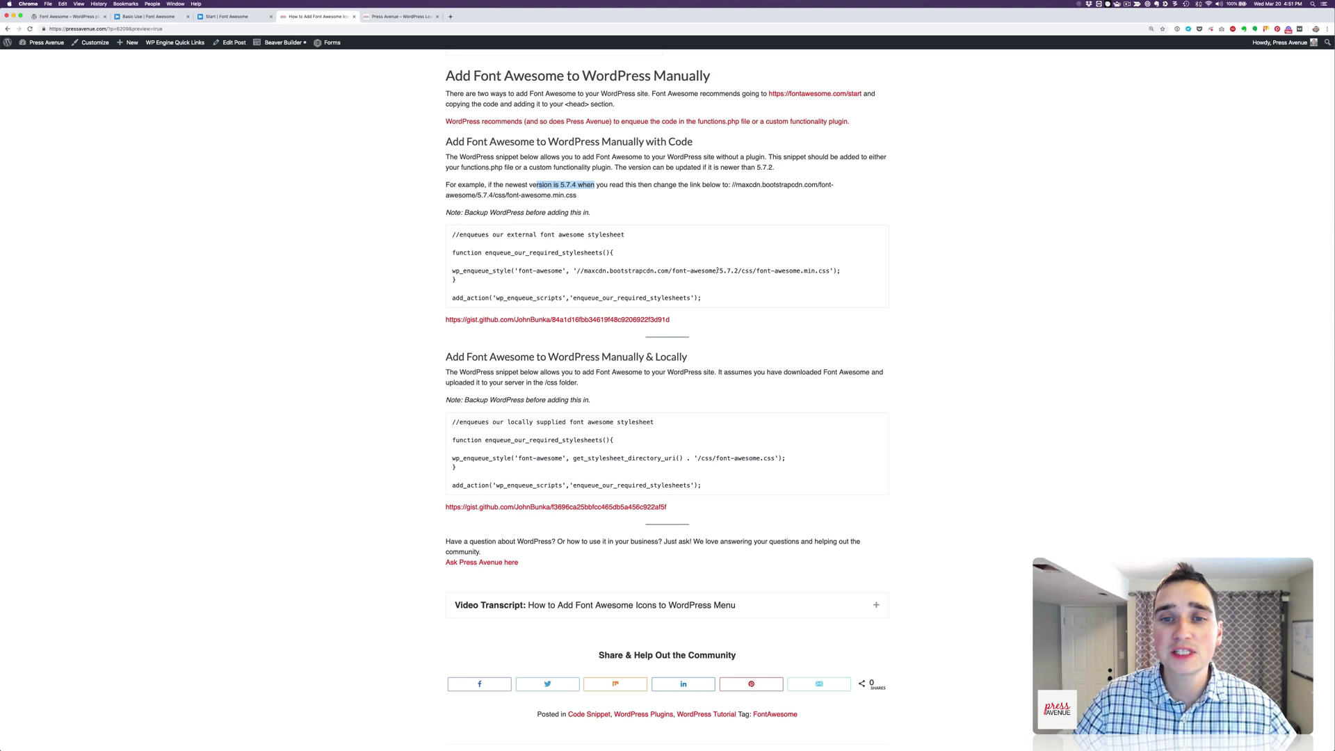
{"action": "left_click_drag", "start_coordinate": [717, 271], "coordinate": [740, 270]}
{"action": "left_click", "coordinate": [740, 269]}
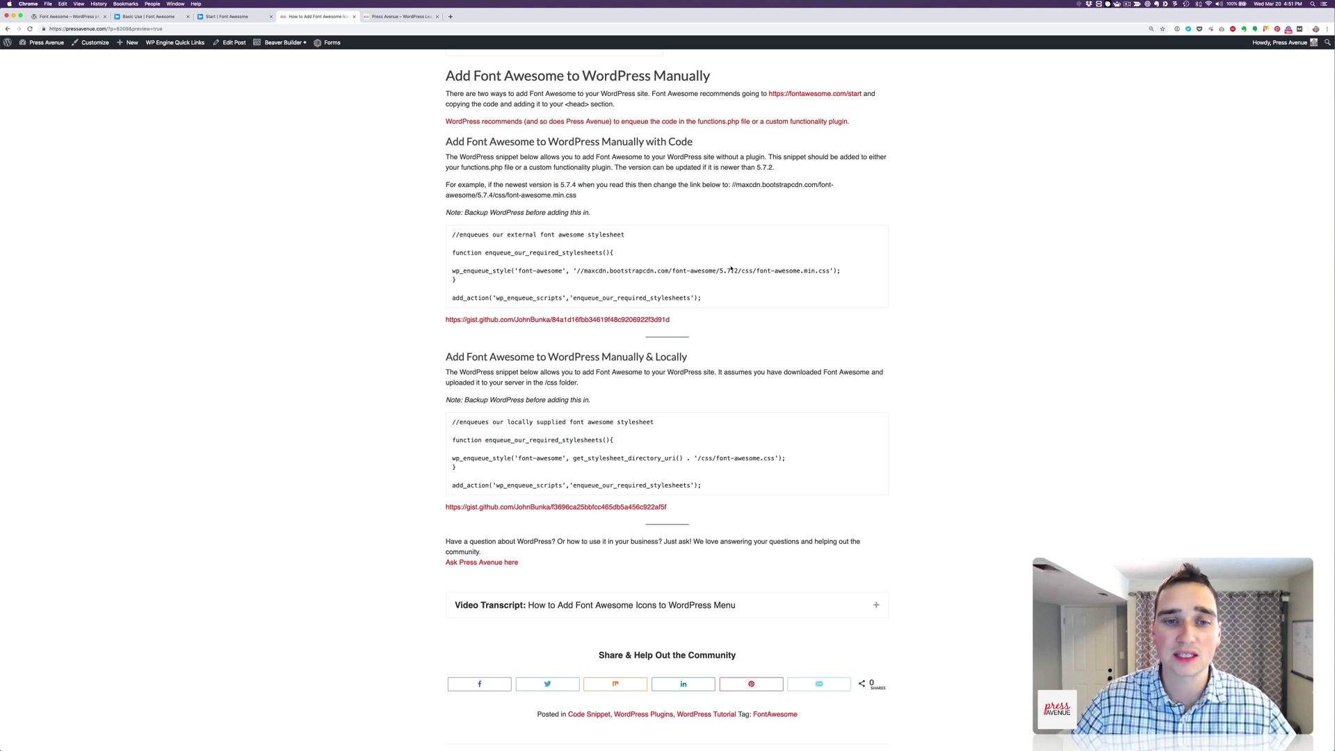
{"action": "scroll", "coordinate": [731, 272], "scroll_direction": "down", "scroll_amount": 2}
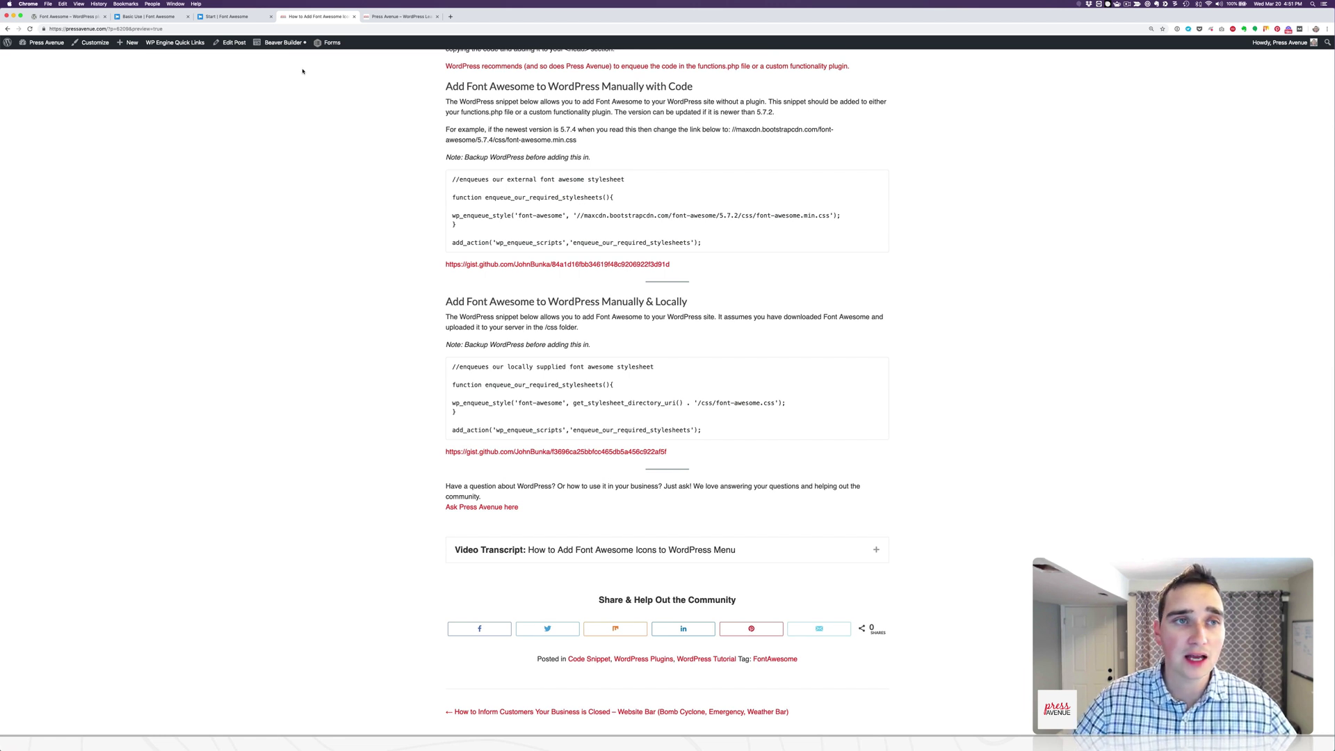
Go from the Press Avenue site's Dashboard to the Font Awesome plugin settings page.
{"action": "left_click", "coordinate": [399, 17]}
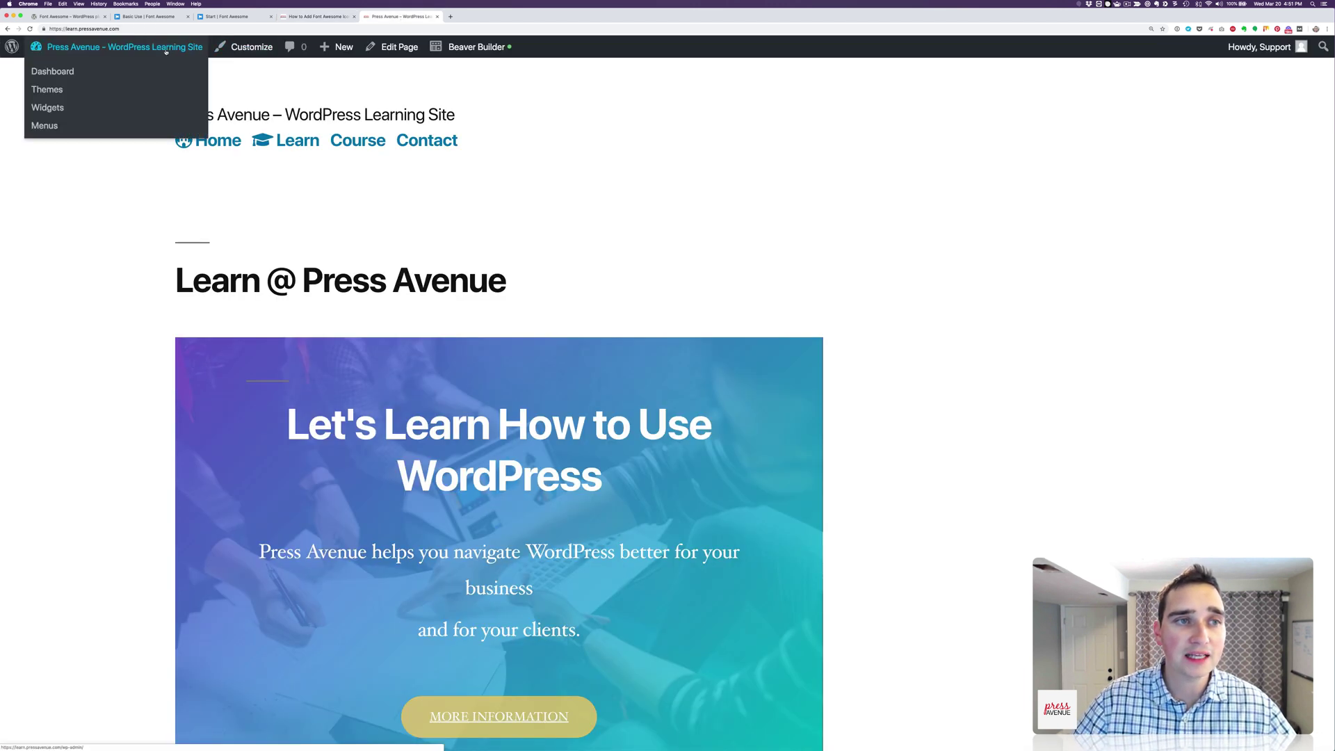
{"action": "left_click", "coordinate": [154, 67]}
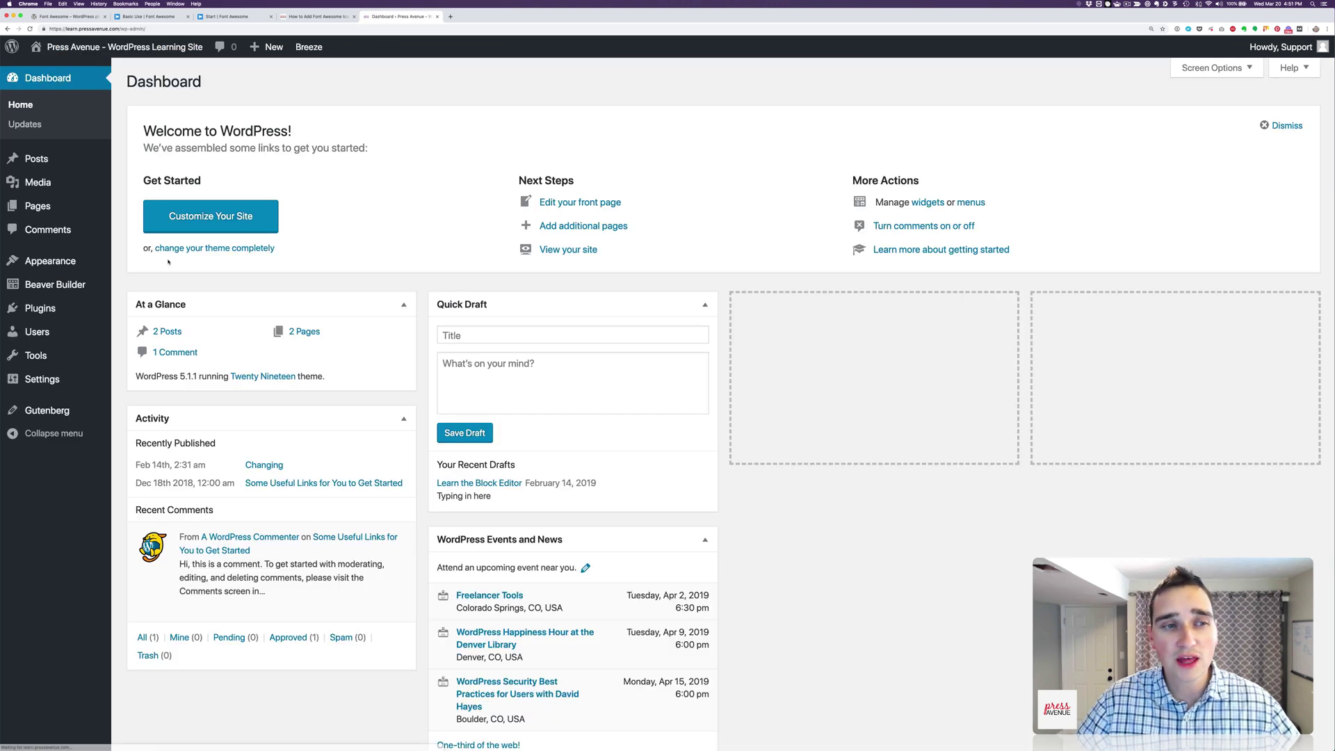
{"action": "left_click", "coordinate": [73, 302]}
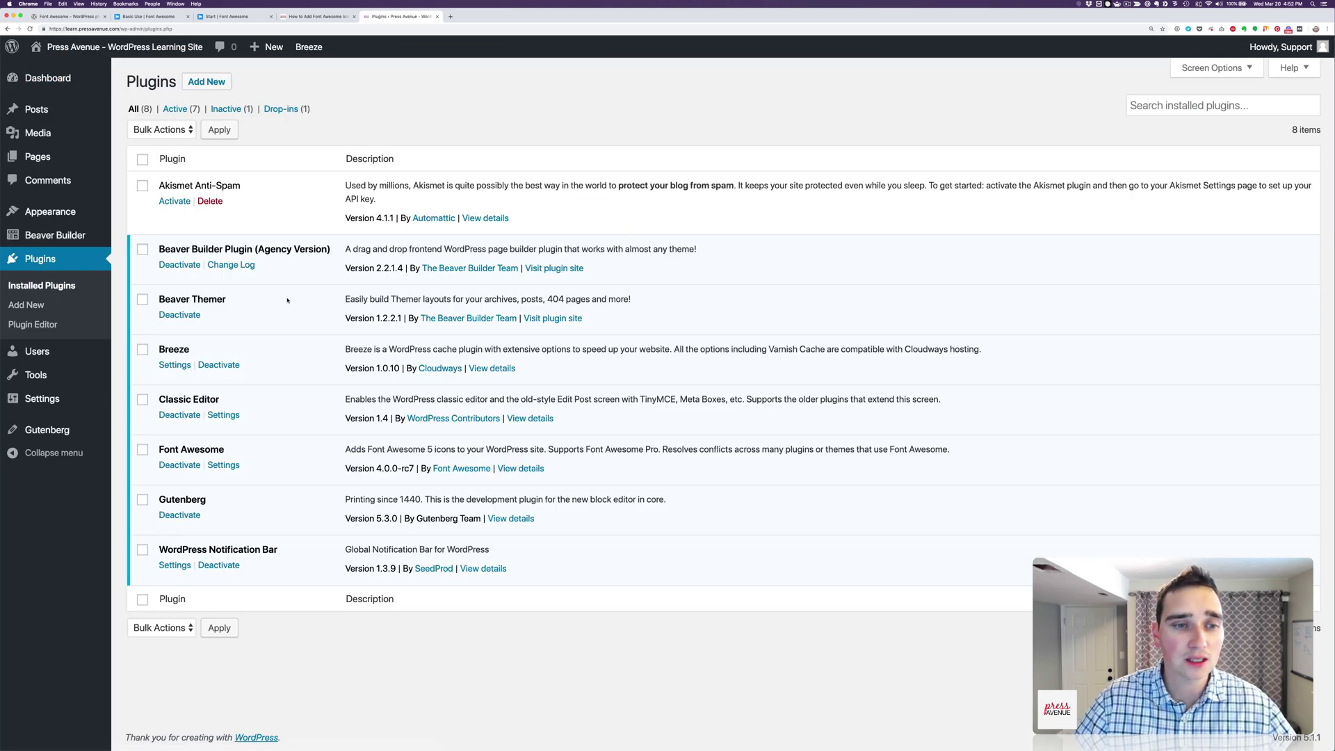
{"action": "left_click", "coordinate": [223, 465]}
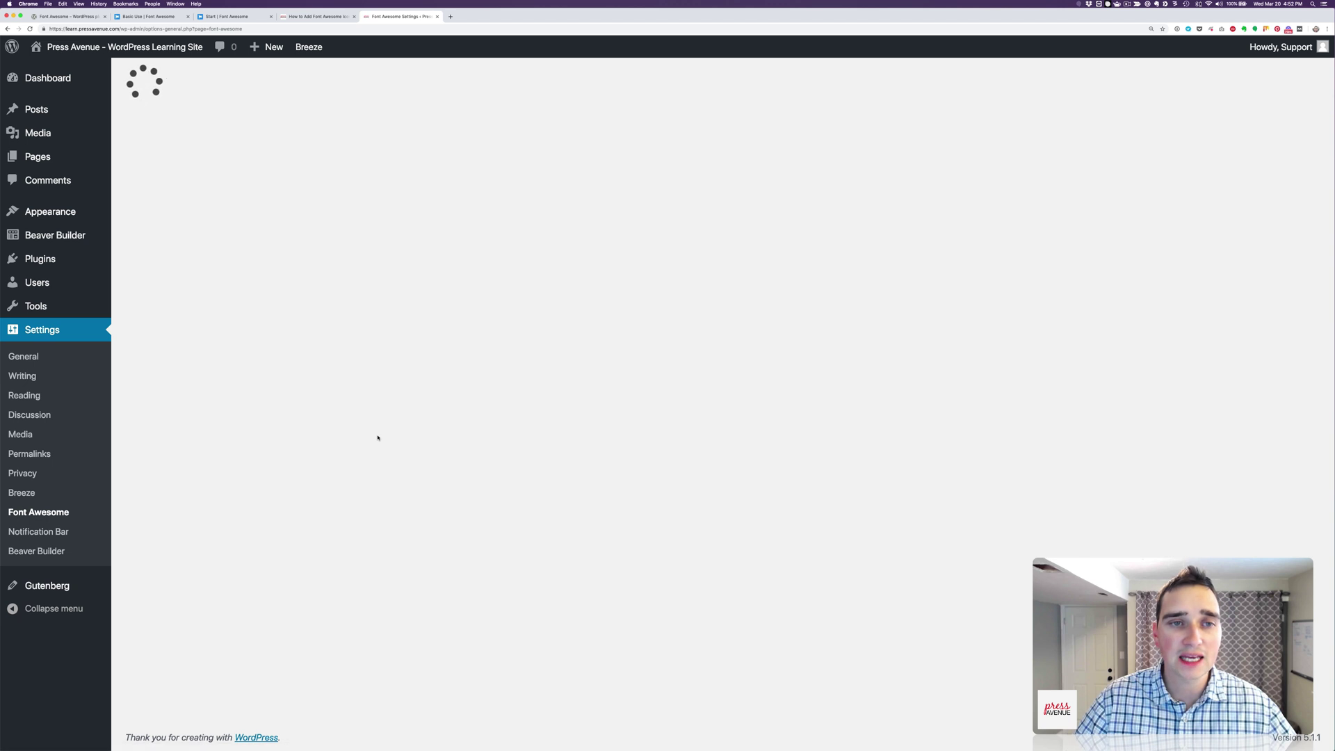
Choose 5.8.0 (latest) as the Font Awesome version and save the changes.
{"action": "scroll", "coordinate": [377, 437], "scroll_direction": "down", "scroll_amount": 1}
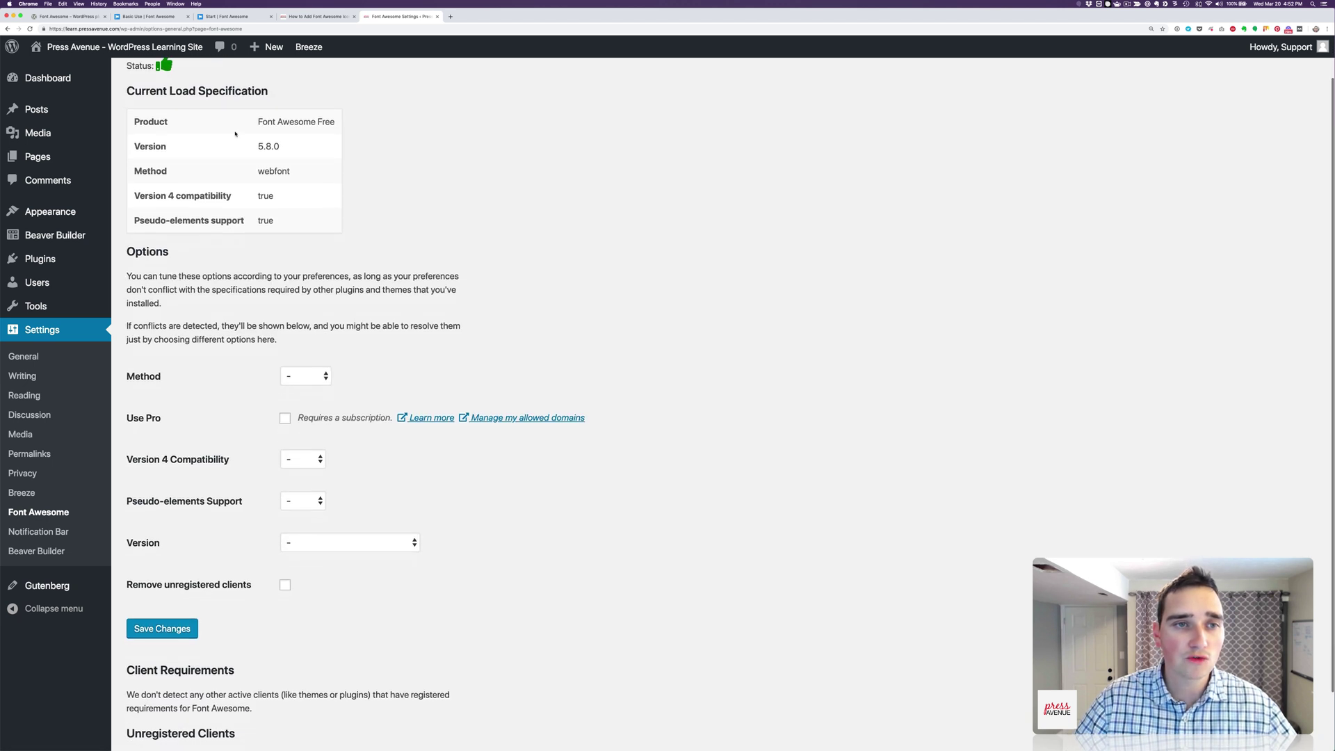
{"action": "scroll", "coordinate": [328, 265], "scroll_direction": "down", "scroll_amount": 2}
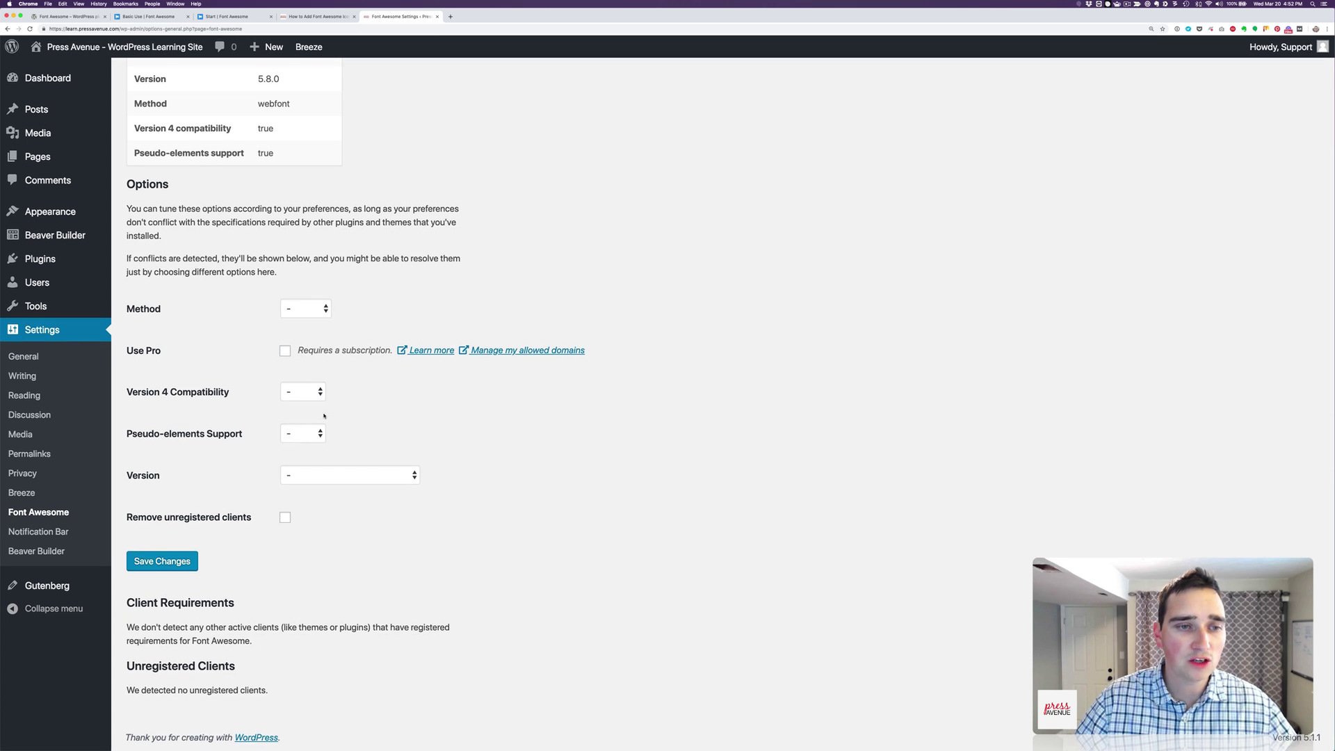
{"action": "left_click", "coordinate": [337, 476]}
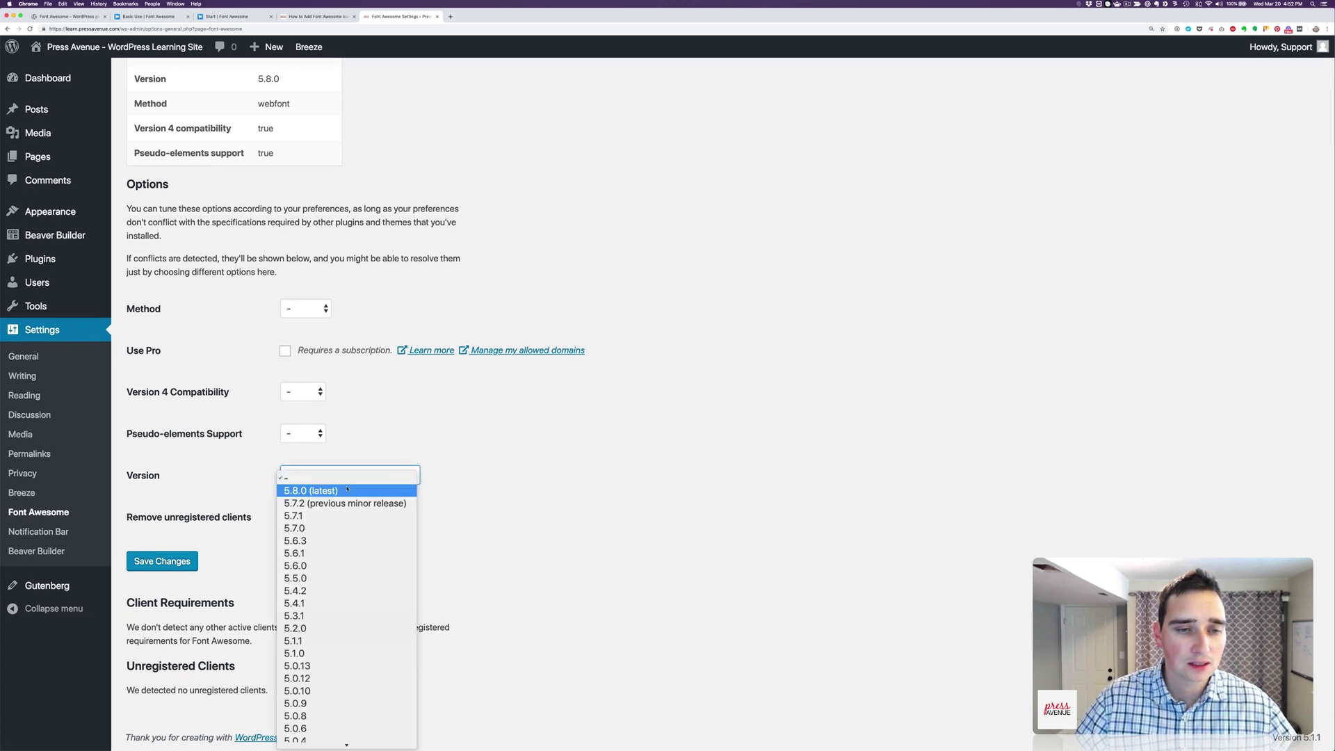
{"action": "left_click", "coordinate": [353, 491]}
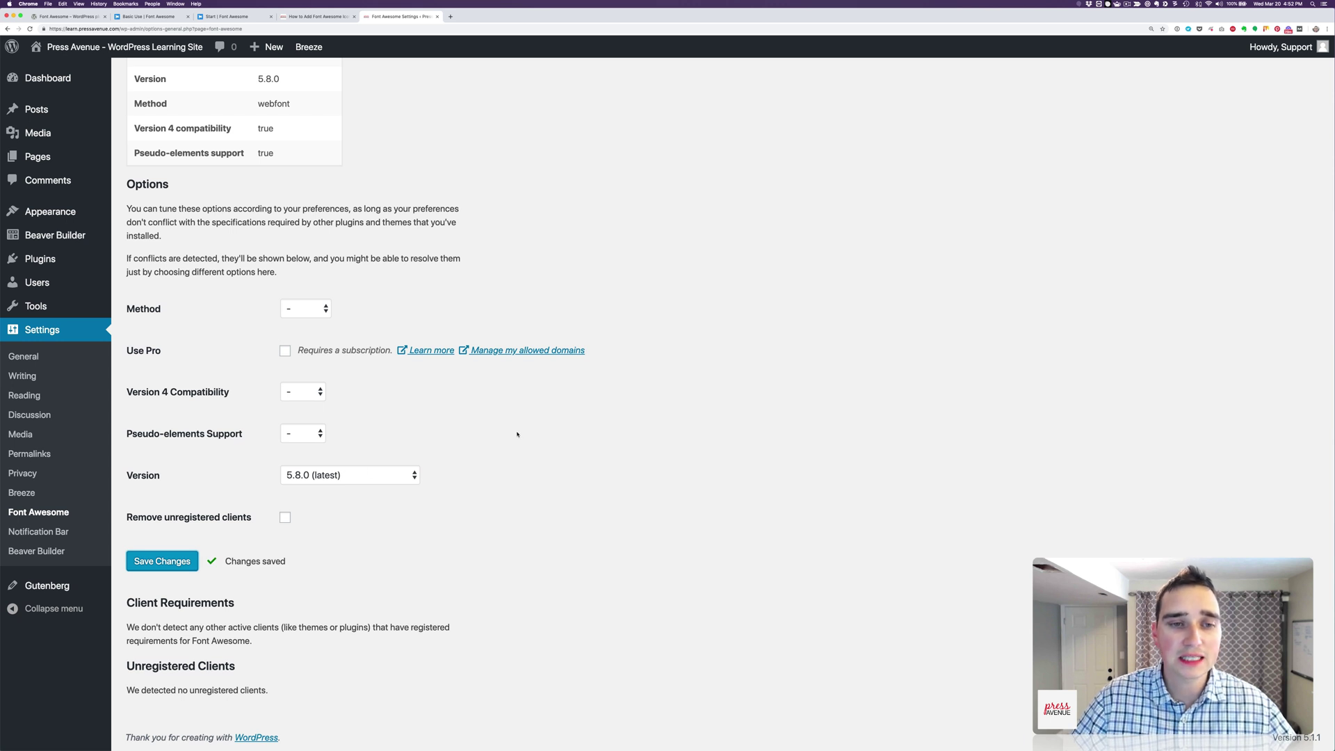
{"action": "left_click", "coordinate": [353, 482]}
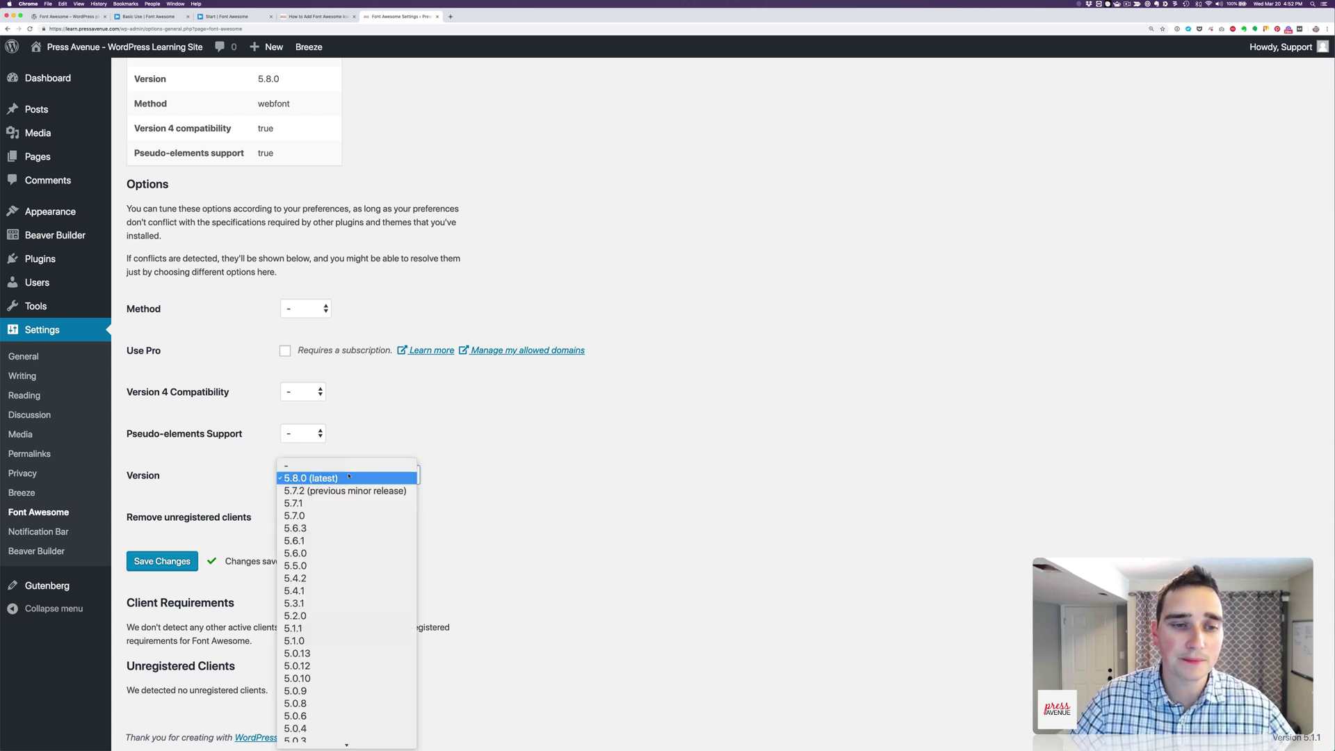
{"action": "left_click", "coordinate": [587, 465]}
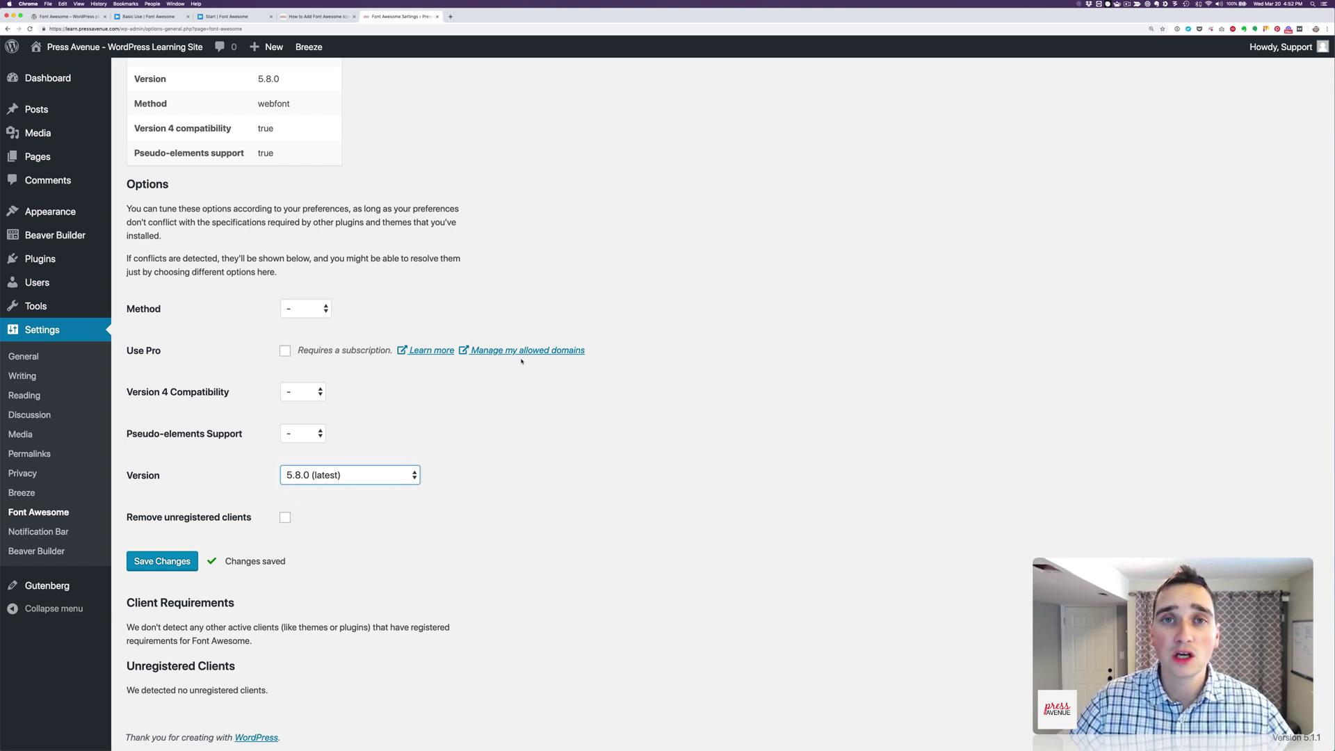
From the Font Awesome article, go to the Press Avenue home page and open its Just Ask! Facebook group.
{"action": "left_click", "coordinate": [323, 18]}
{"action": "scroll", "coordinate": [382, 208], "scroll_direction": "up", "scroll_amount": 15}
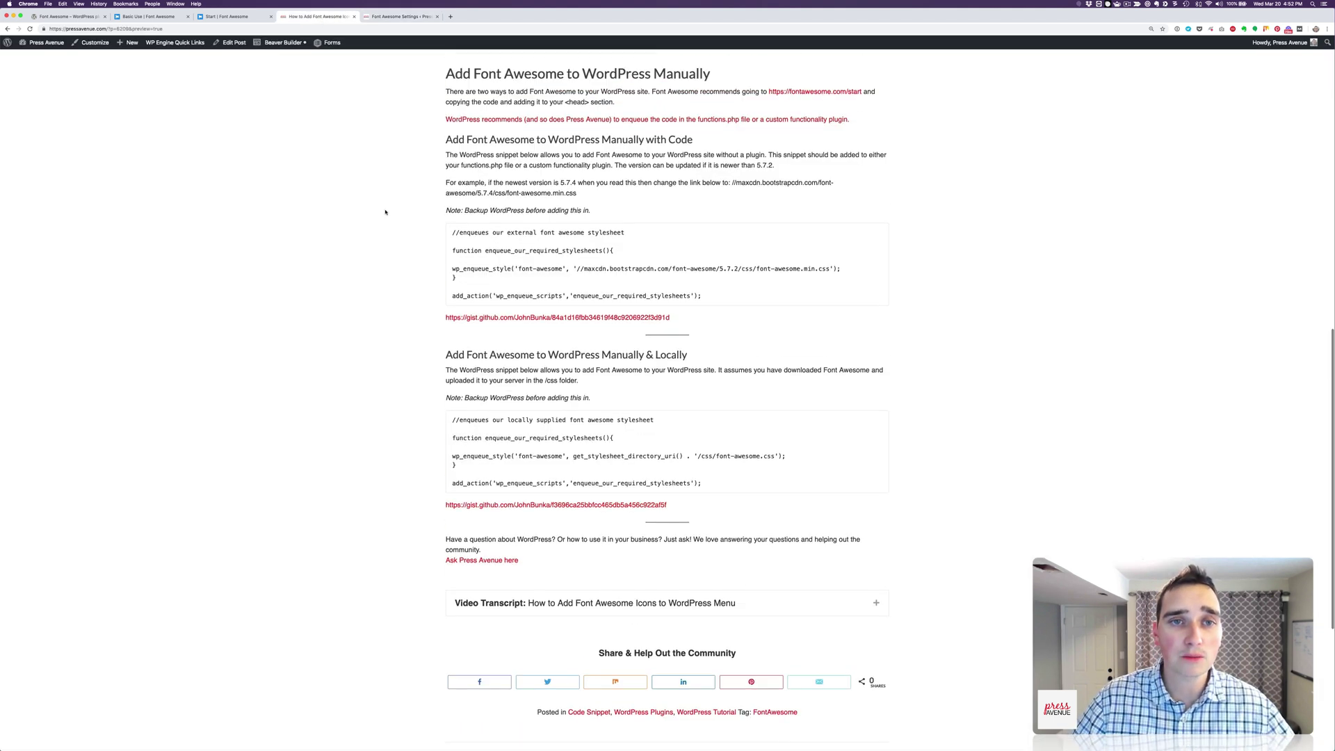
{"action": "left_click", "coordinate": [489, 110]}
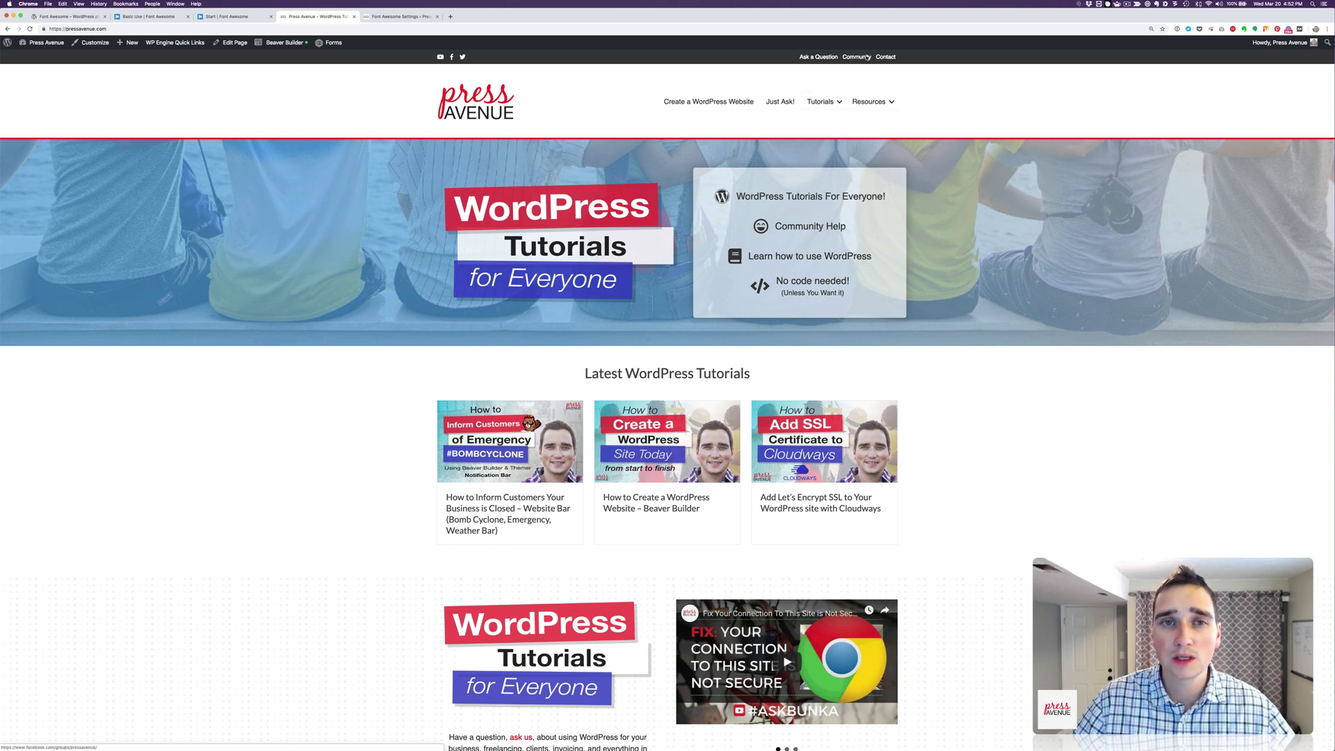
{"action": "left_click", "coordinate": [781, 101]}
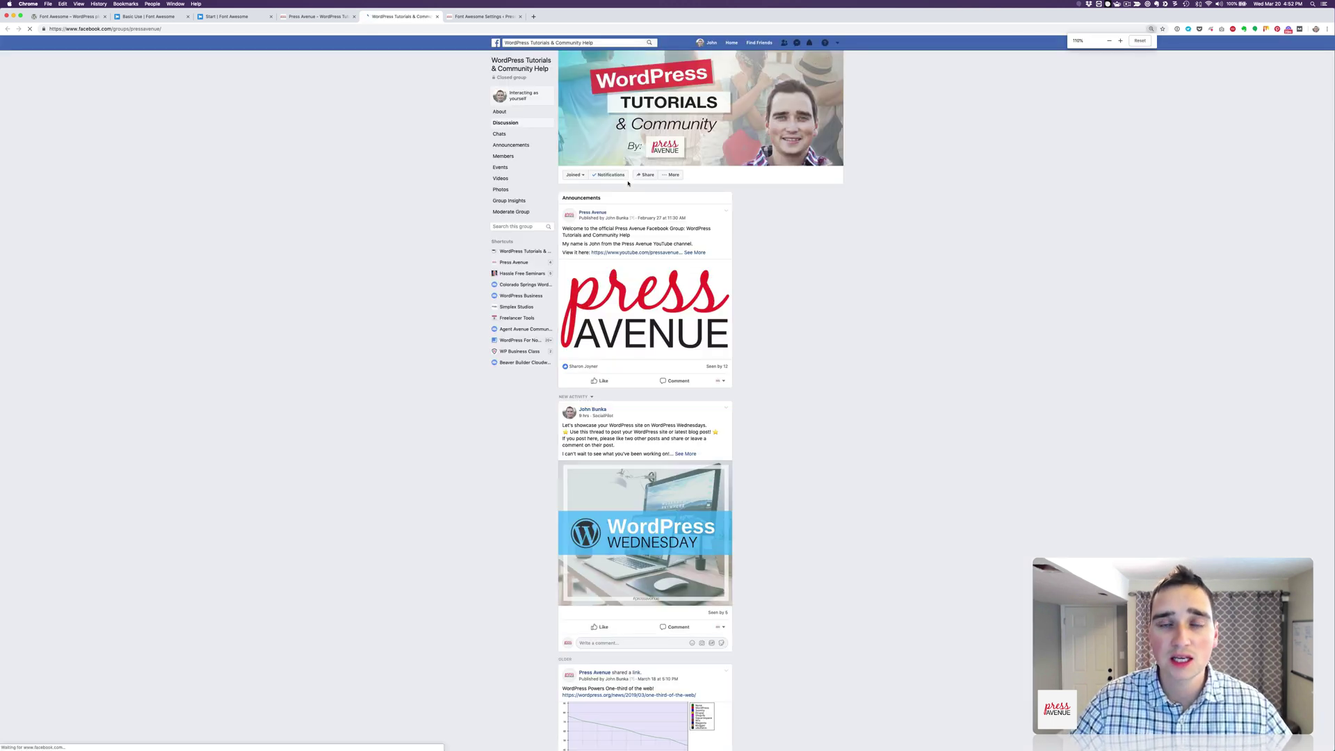
Zoom Chrome from 110% to 150% on the WordPress Tutorials & Community Help group page.
{"action": "key", "text": "super+equal"}
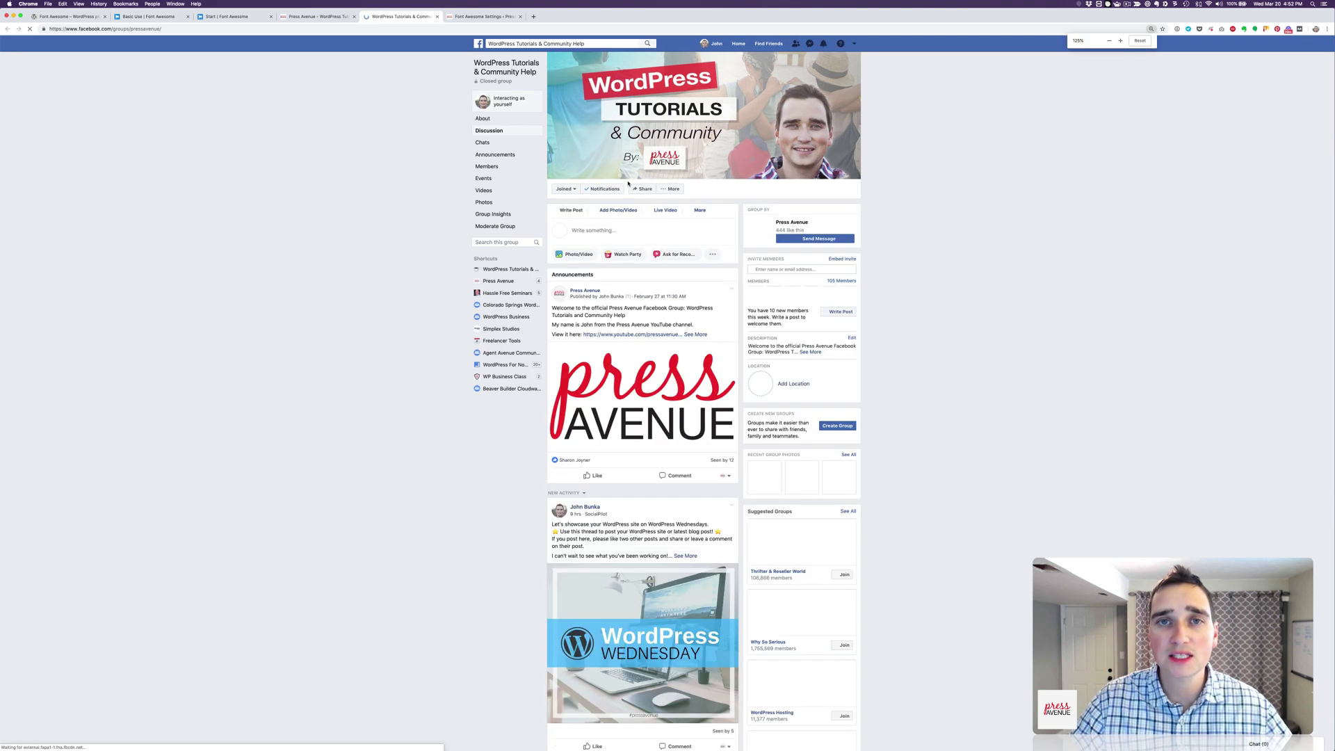
{"action": "key", "text": "super+equal"}
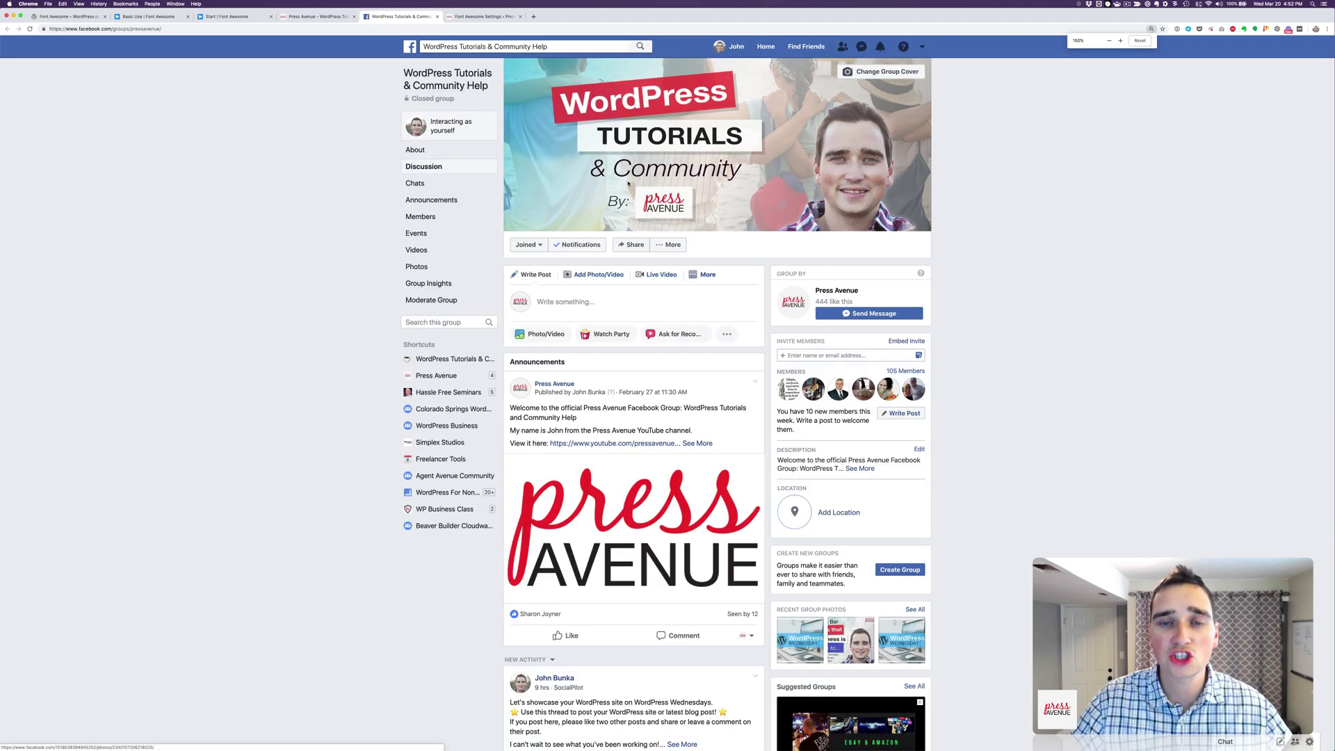